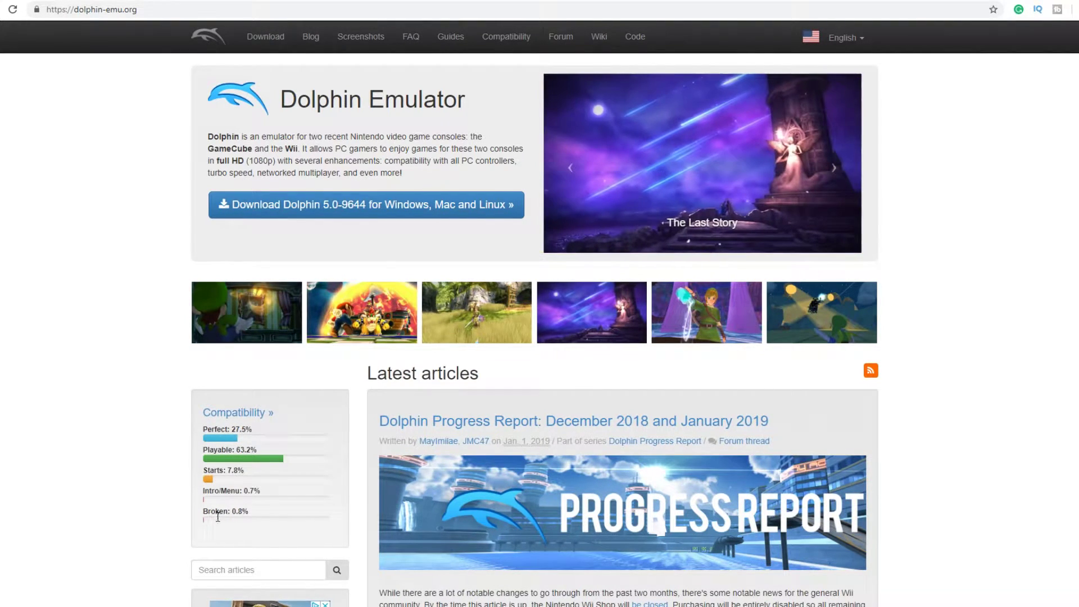
# Look through the game compatibility ratings on the Dolphin website and return to its home page
pyautogui.click(253, 415)
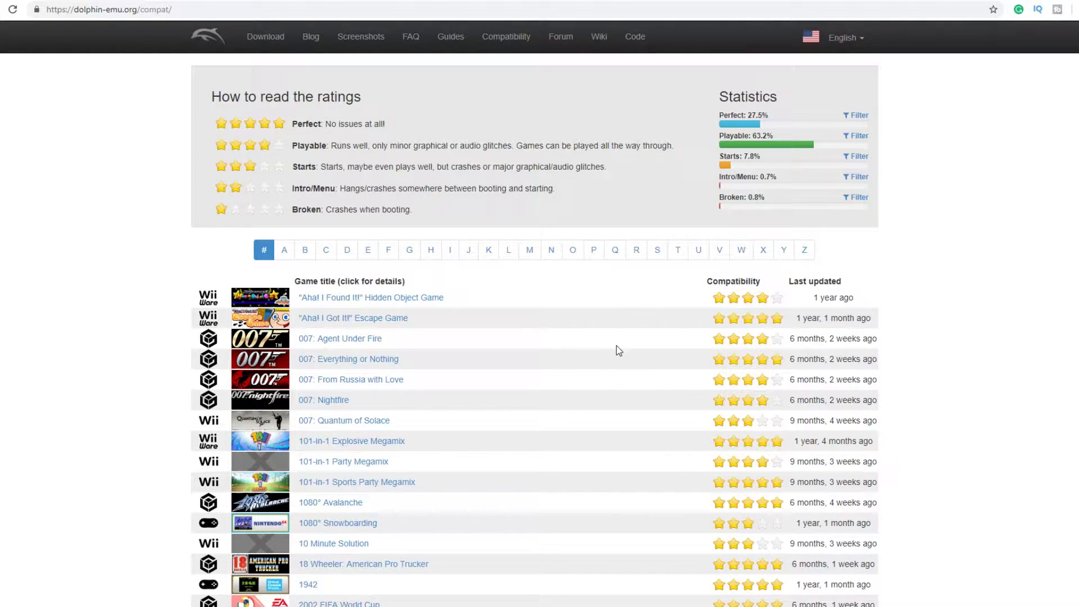
pyautogui.scroll(-6, 427, 450)
pyautogui.scroll(6, 436, 467)
pyautogui.click(208, 37)
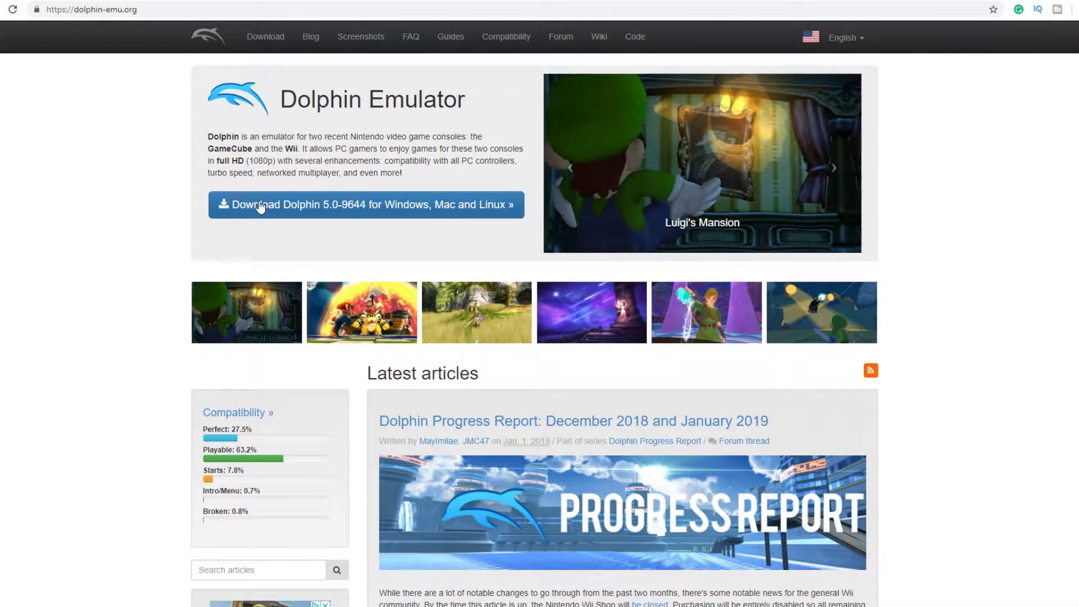
# Download the Windows x64 build of development version 5.0-9644 and save it in the F: drive's emulator\wii folder
pyautogui.click(342, 205)
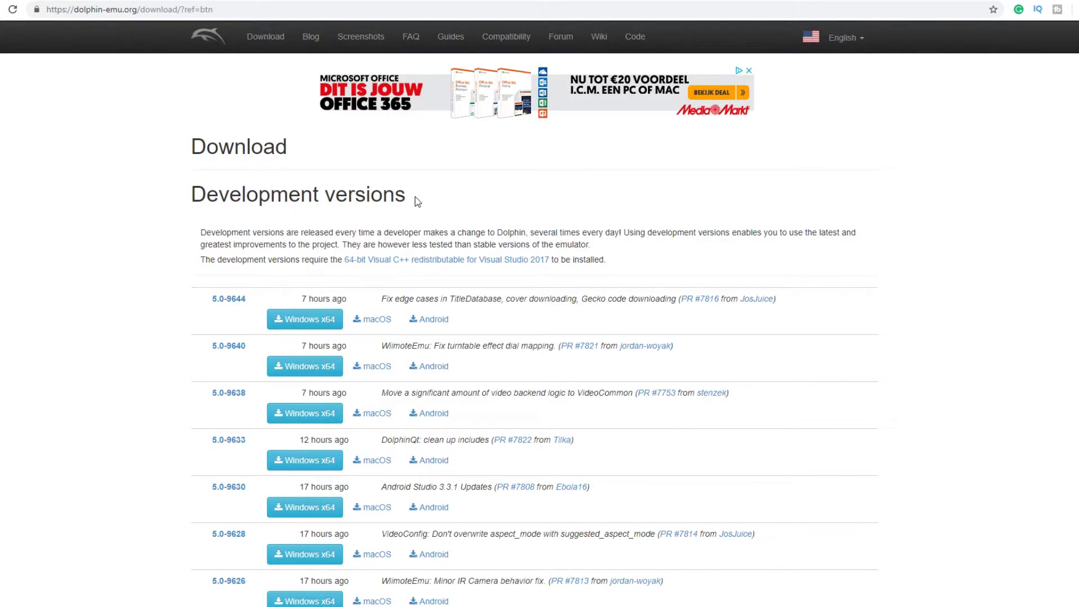
pyautogui.scroll(-13, 417, 201)
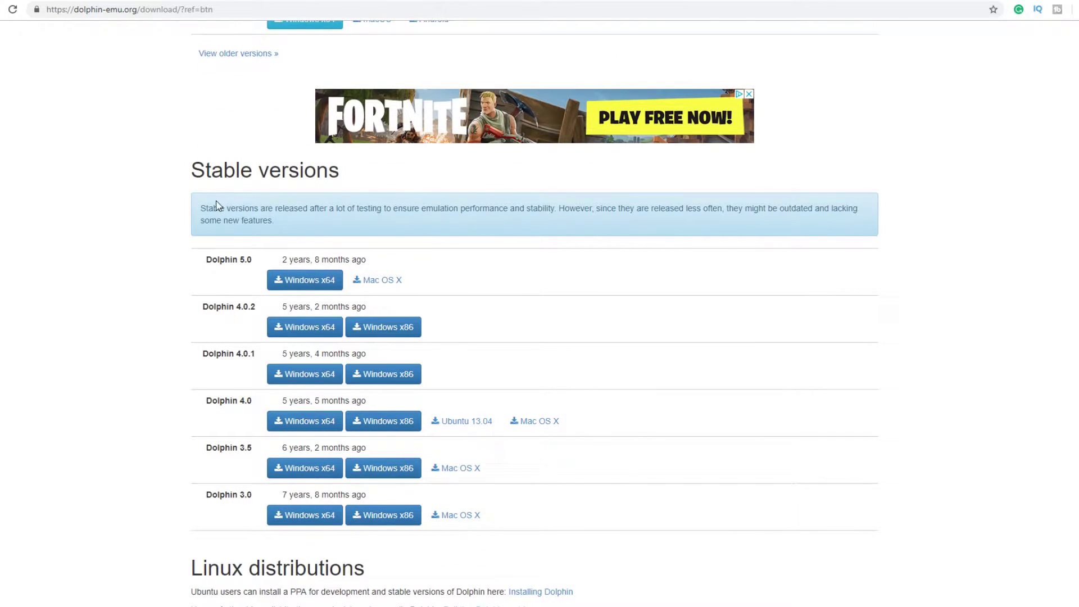
pyautogui.scroll(10, 180, 276)
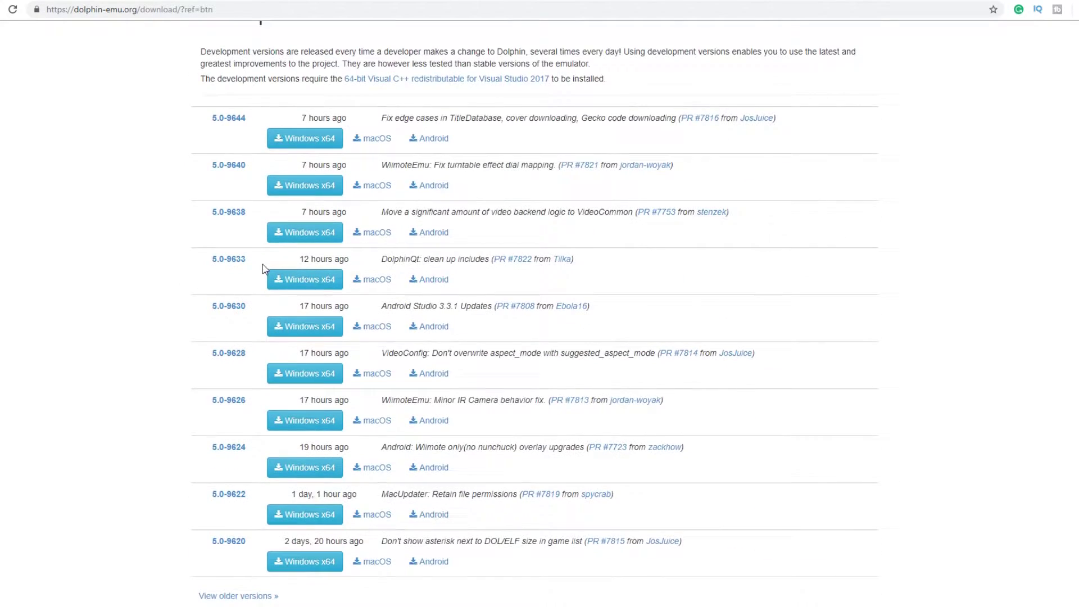
pyautogui.click(317, 259)
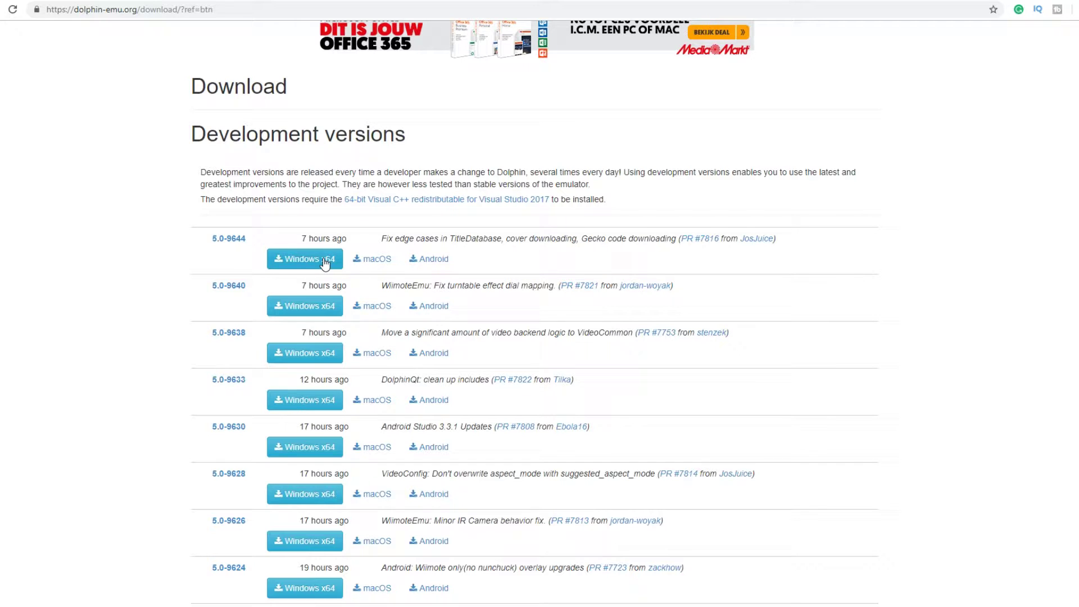
pyautogui.click(290, 261)
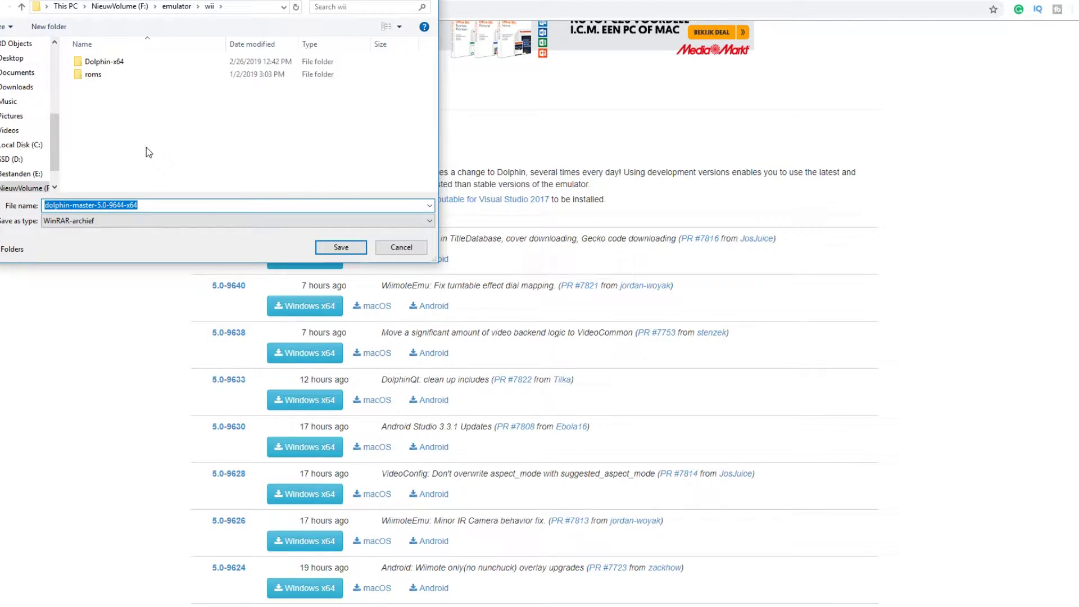
pyautogui.click(339, 247)
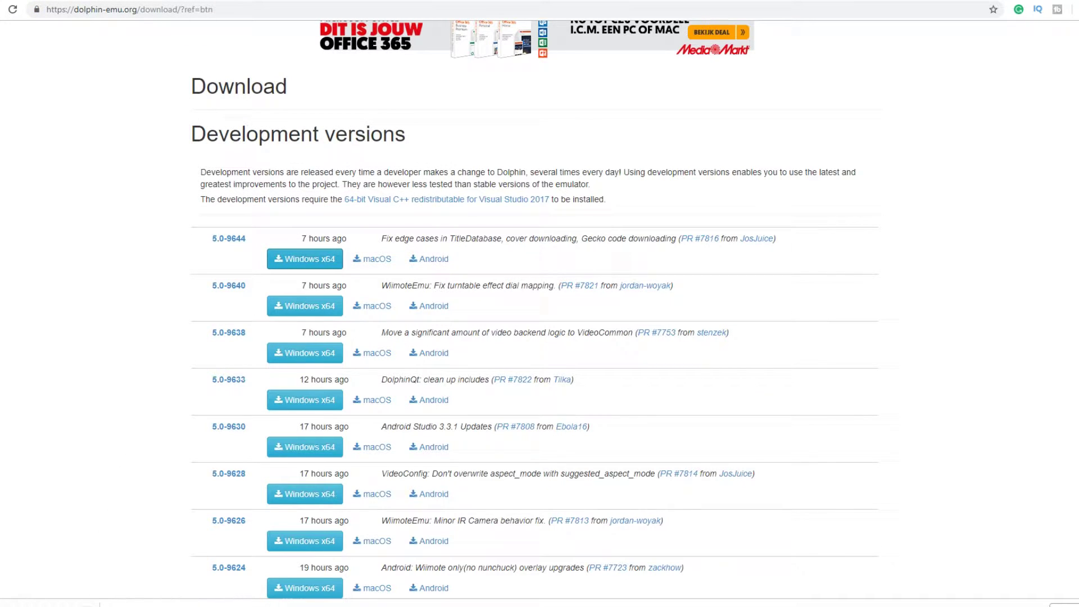
# Show the downloaded archive in its folder and extract it into a dolphin-master-5.0-9644-x64 subfolder
pyautogui.click(88, 604)
pyautogui.click(128, 572)
pyautogui.click(97, 604)
pyautogui.click(118, 572)
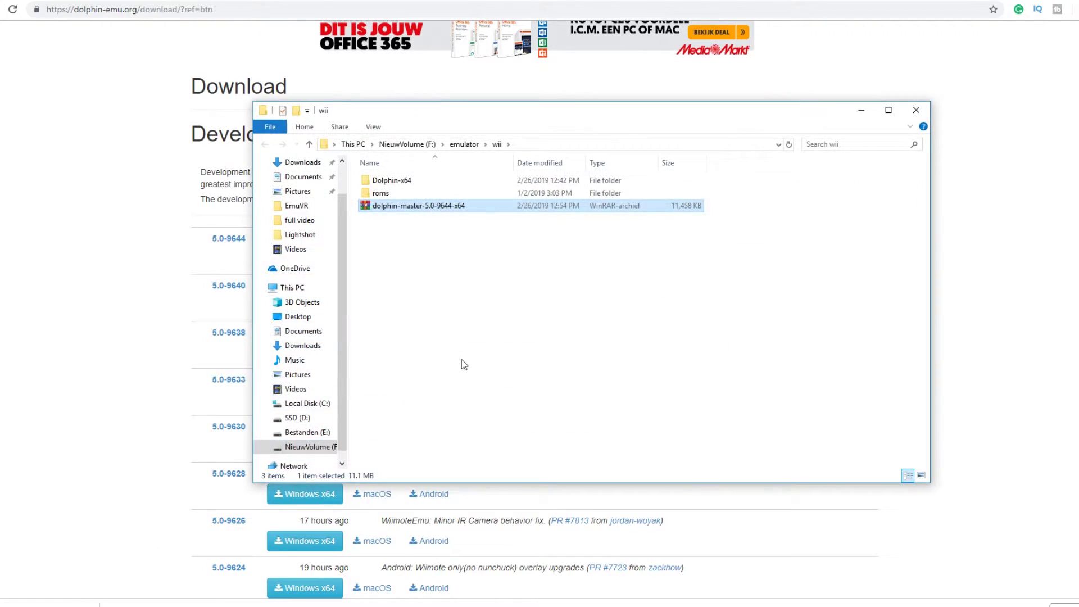
pyautogui.rightClick(416, 209)
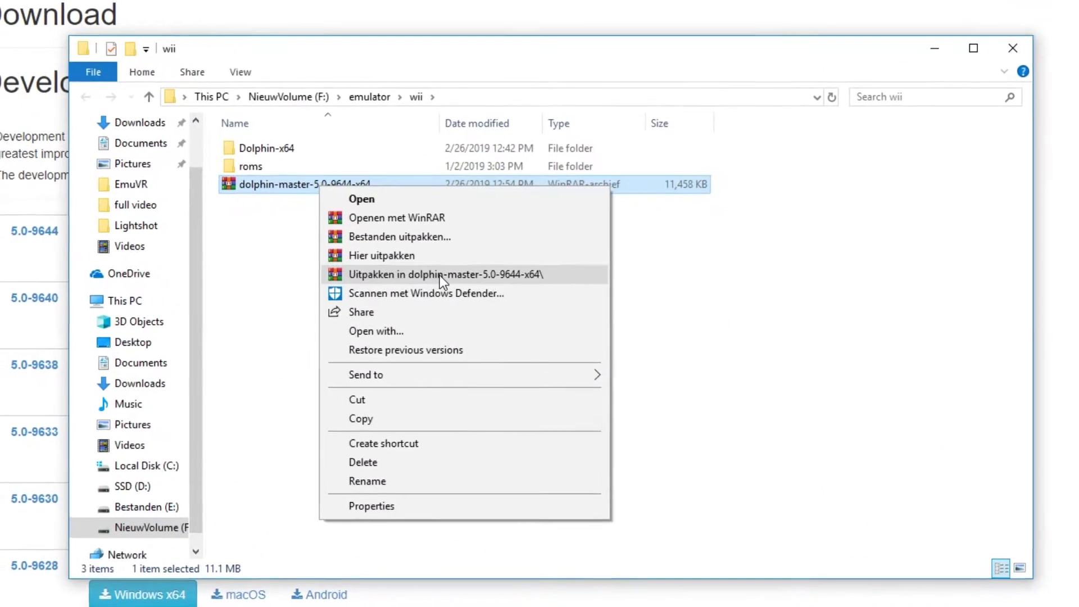
pyautogui.click(439, 275)
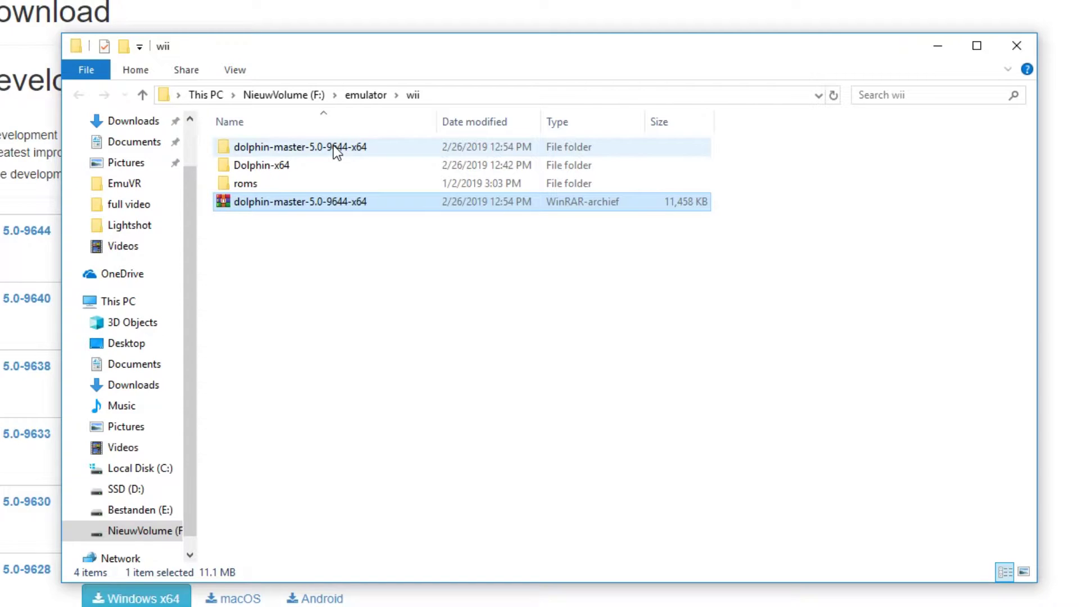
# Launch the Dolphin application from the Dolphin-x64 folder inside the extracted dolphin-master-5.0-9644-x64 folder
pyautogui.doubleClick(333, 146)
pyautogui.doubleClick(305, 149)
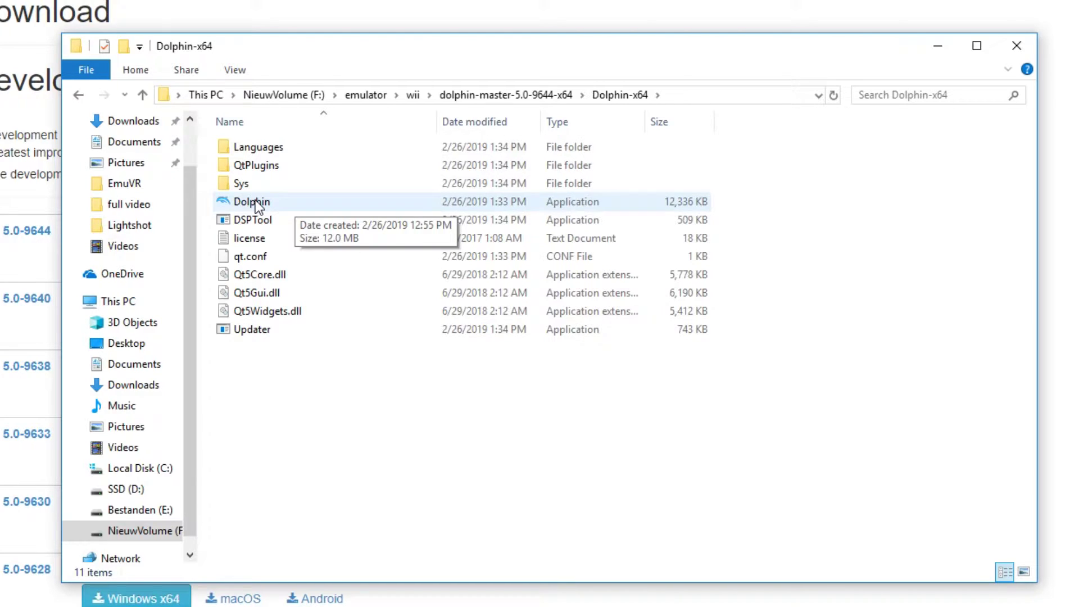
pyautogui.doubleClick(255, 201)
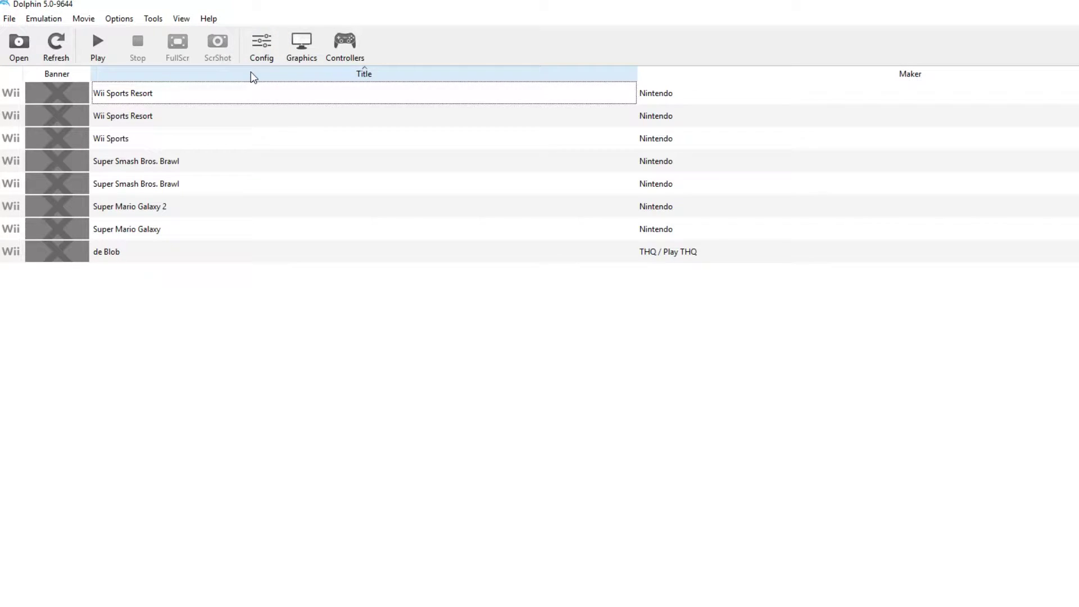
# Set Auto Update to Dev (multiple times a day) in Dolphin's general settings
pyautogui.click(262, 43)
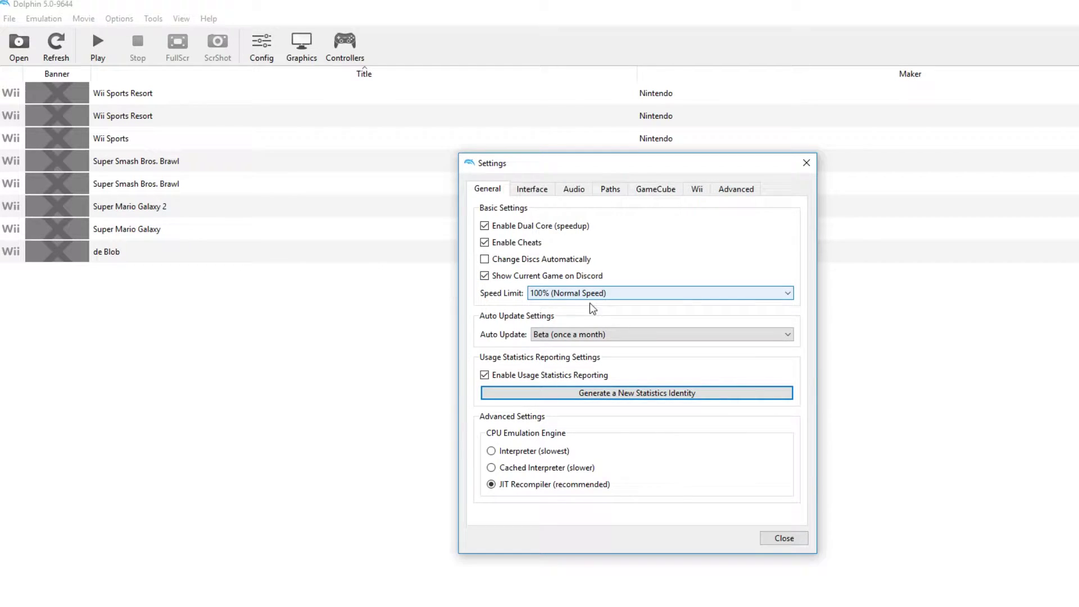
pyautogui.click(559, 334)
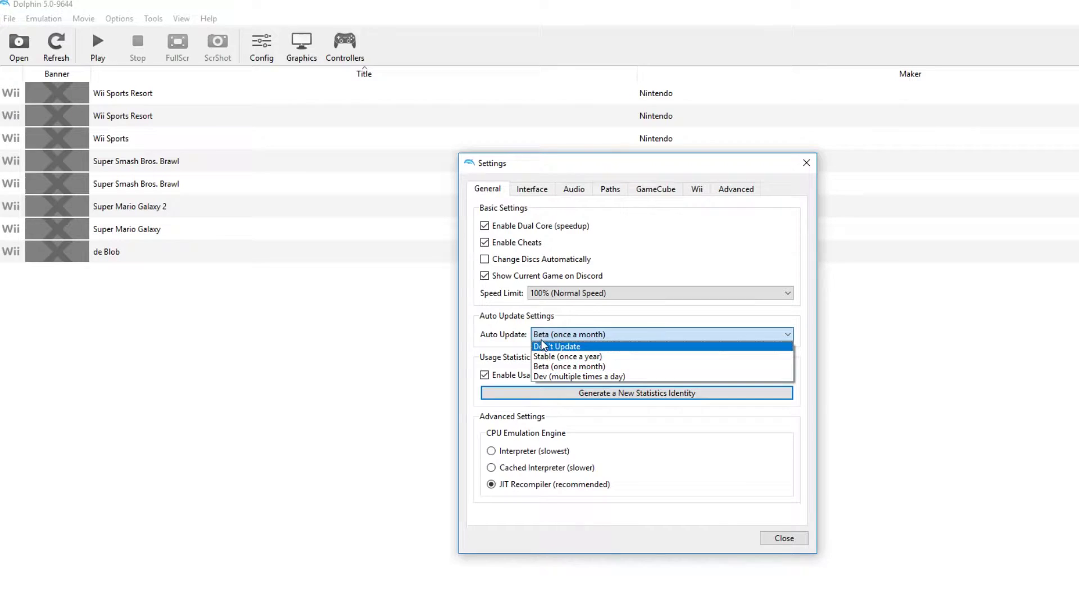
pyautogui.click(543, 377)
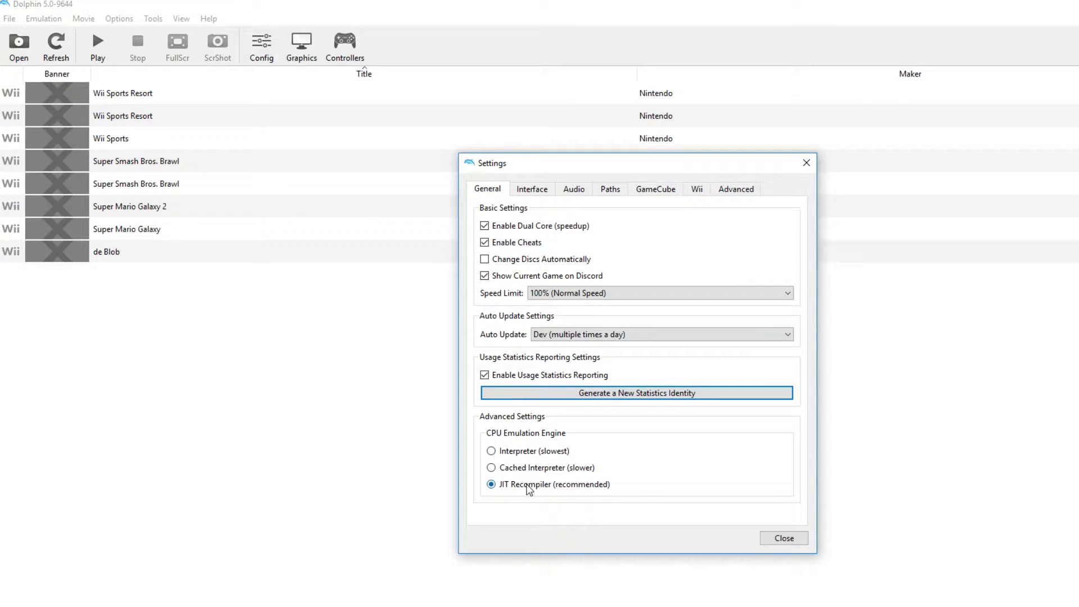
# Review the interface options and the audio emulation and backend settings
pyautogui.click(533, 190)
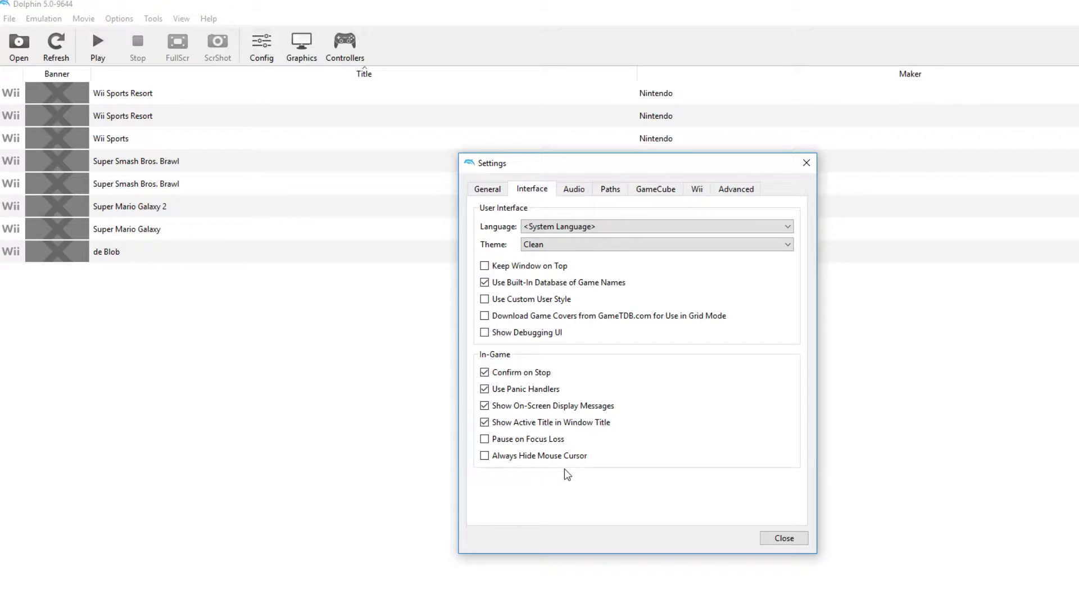
pyautogui.click(573, 191)
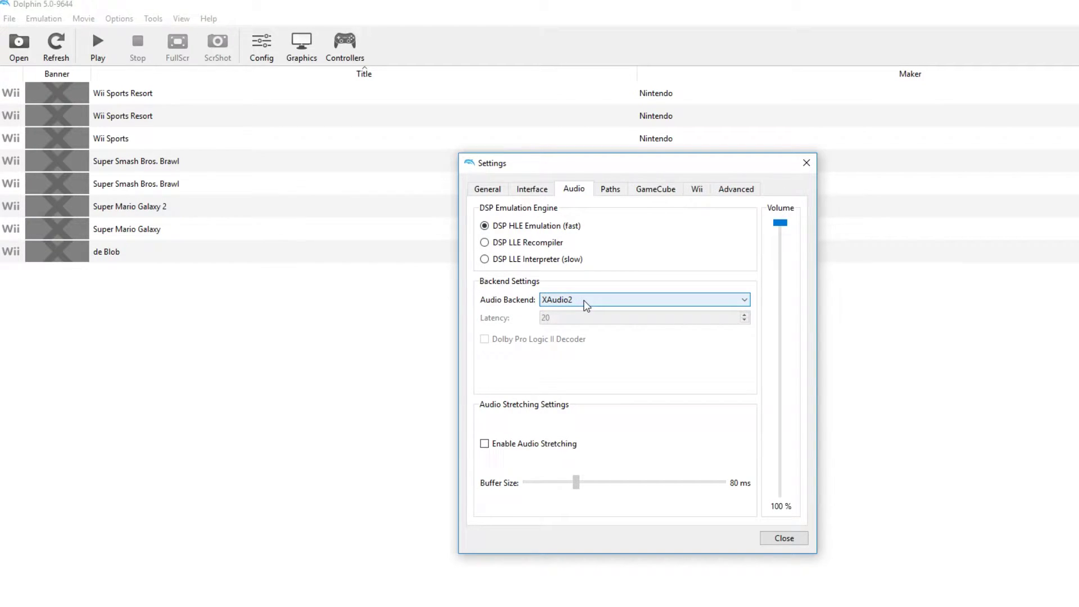
# Add F:\emulator\wii\roms to the game folders, and remove the duplicate entry
pyautogui.click(611, 190)
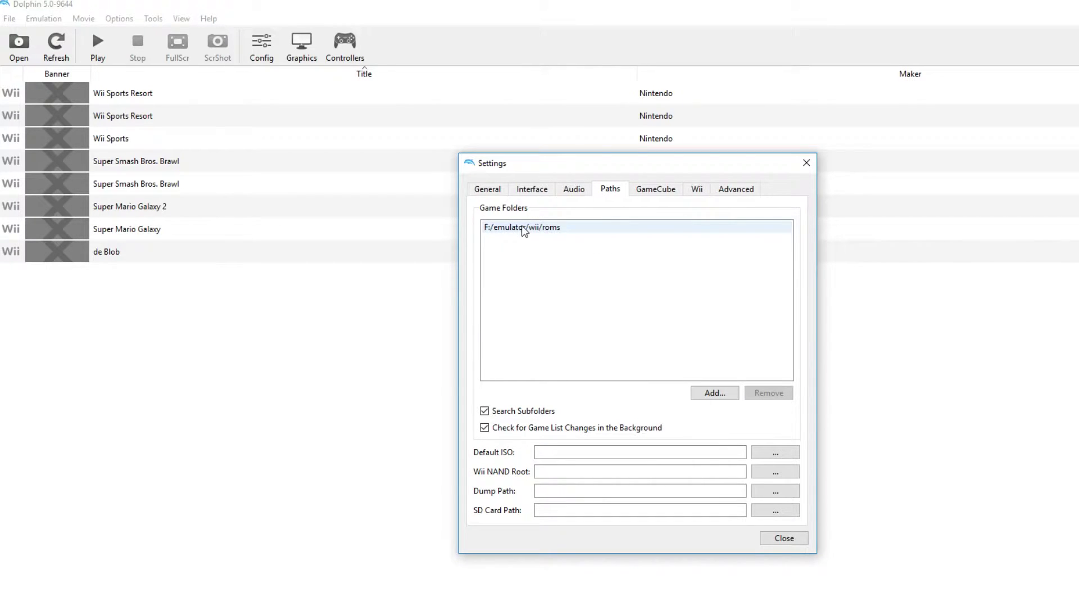
pyautogui.click(698, 390)
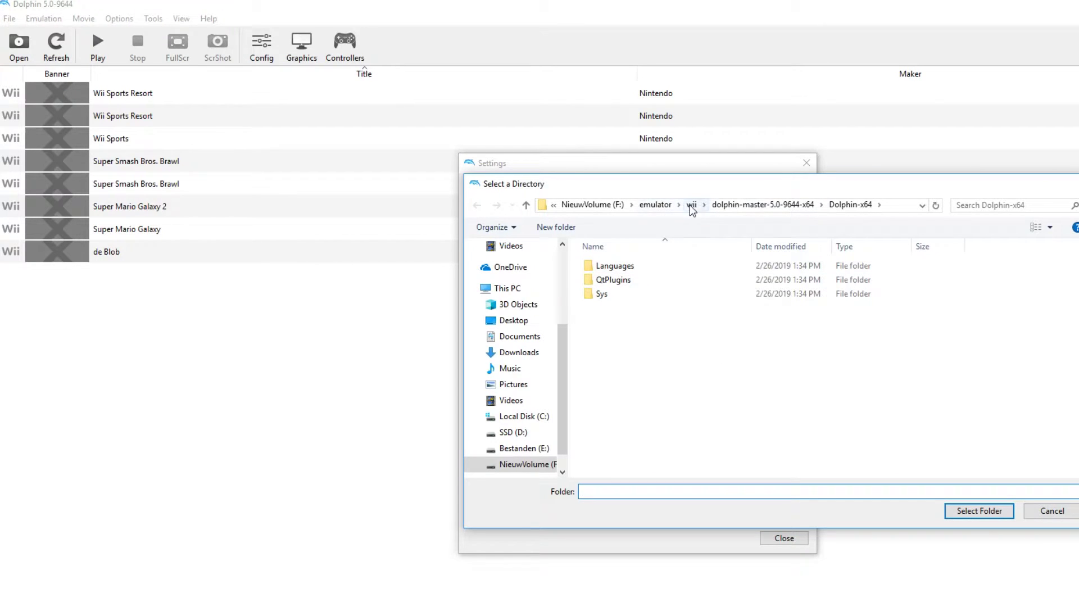
pyautogui.click(691, 204)
pyautogui.doubleClick(603, 294)
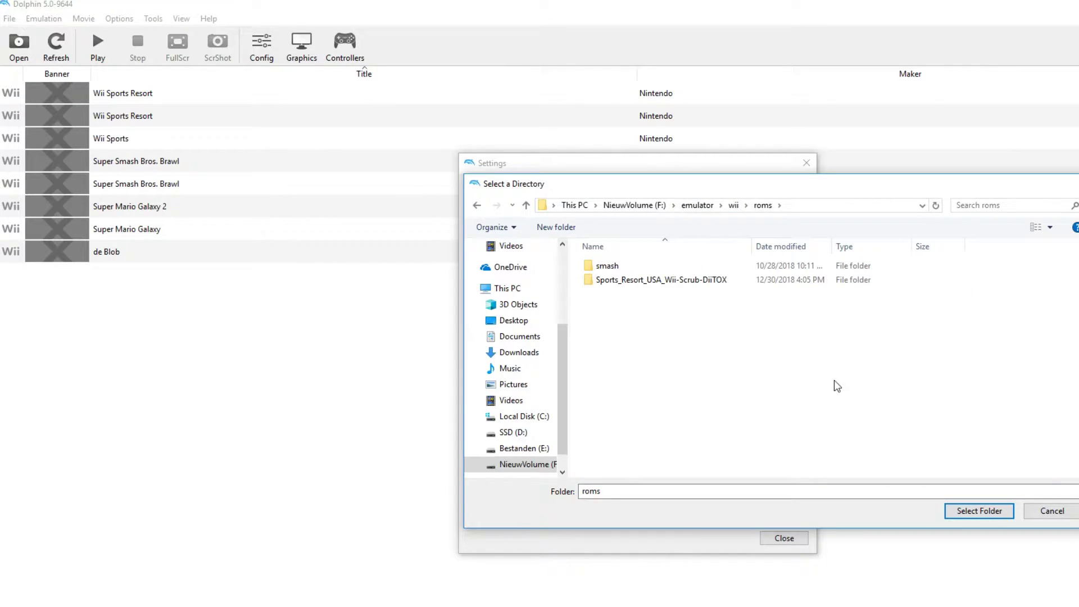
pyautogui.click(988, 513)
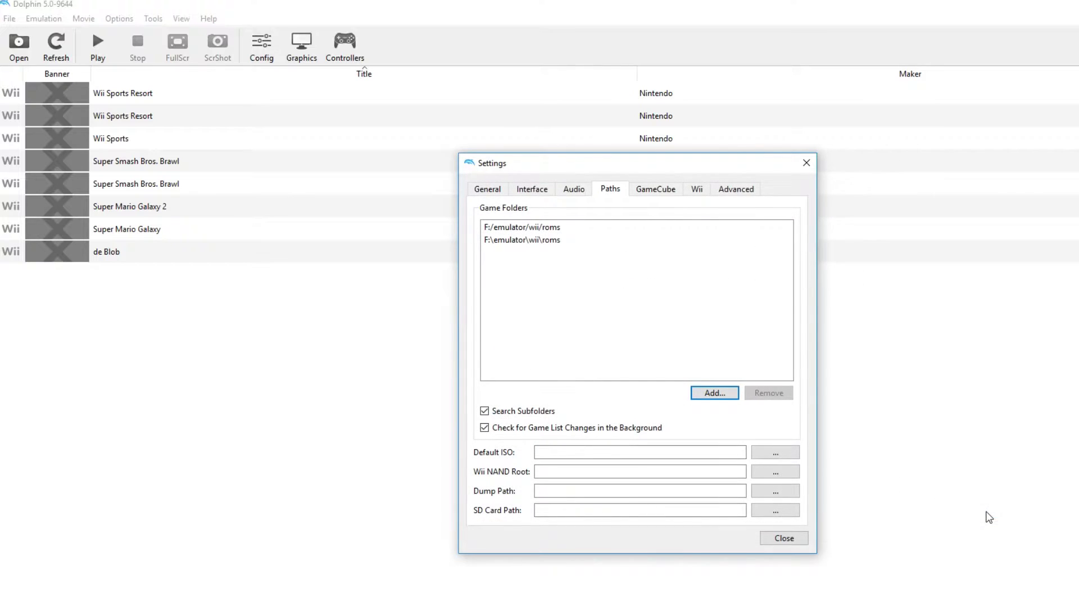
pyautogui.click(526, 241)
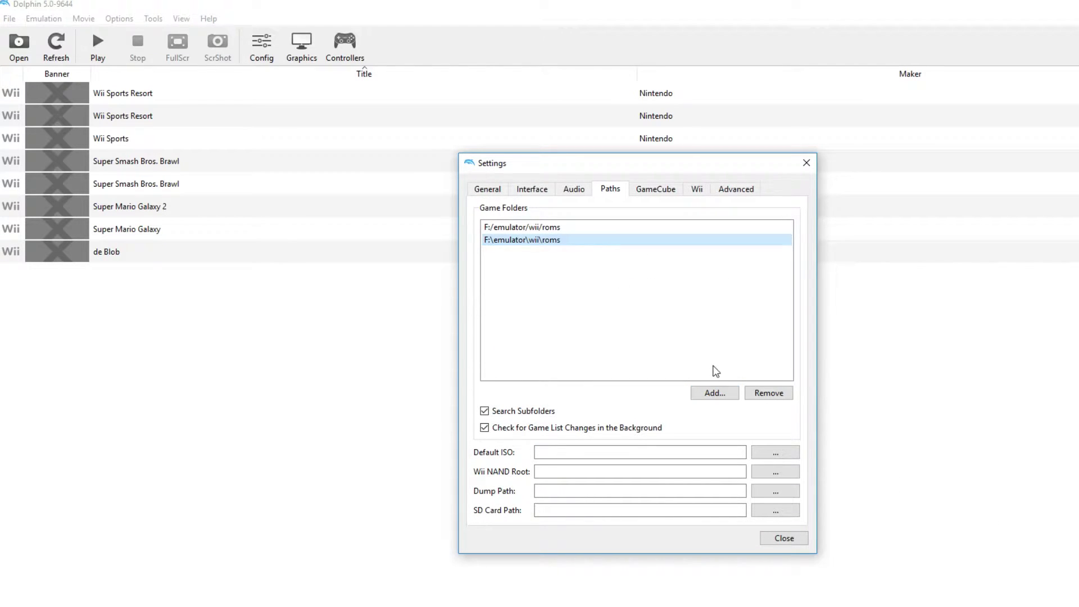
pyautogui.click(780, 395)
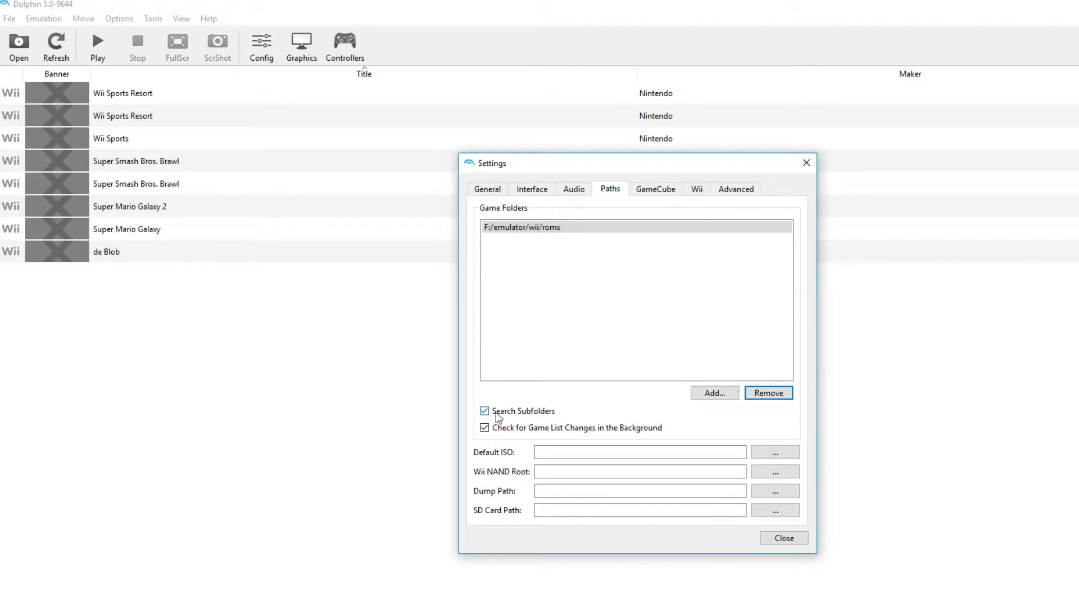
# Review the GameCube, Wii and Advanced settings, keeping the Wii aspect ratio at 16:9 and system language at English, and close the settings
pyautogui.click(669, 192)
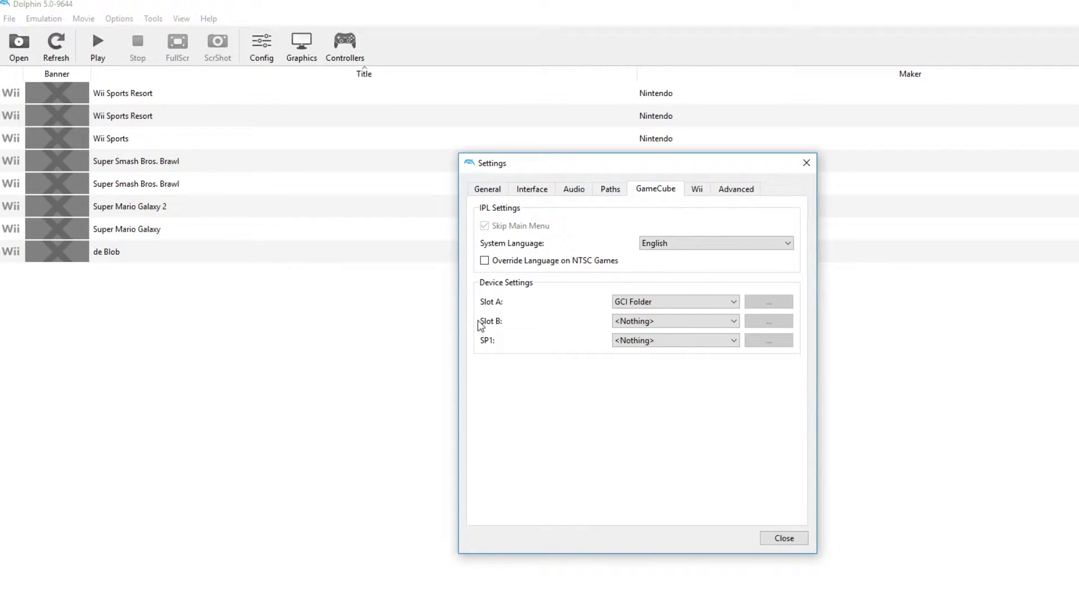
pyautogui.click(695, 190)
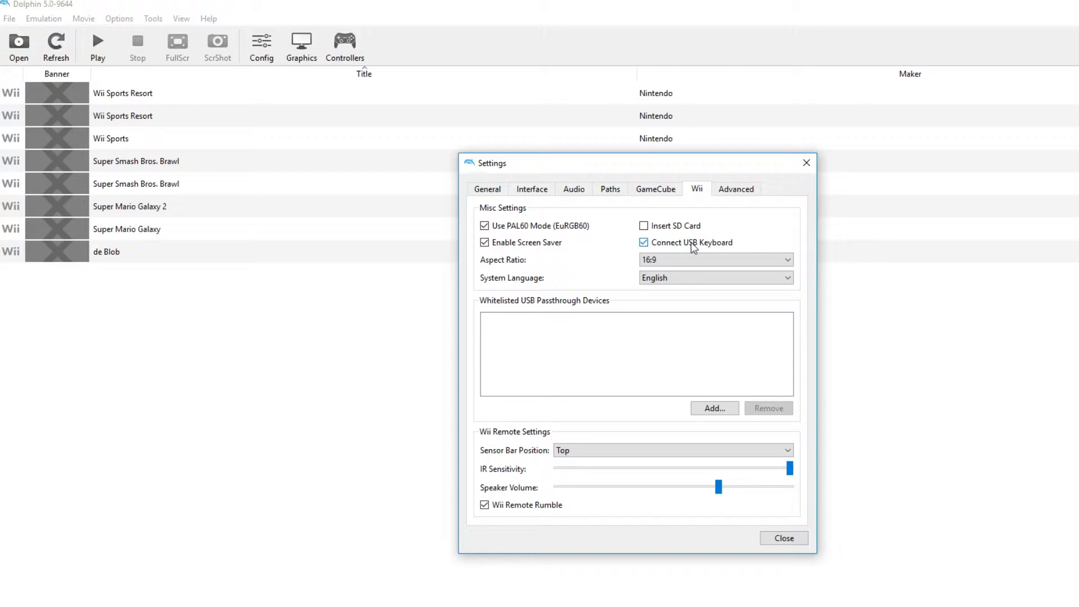
pyautogui.click(658, 261)
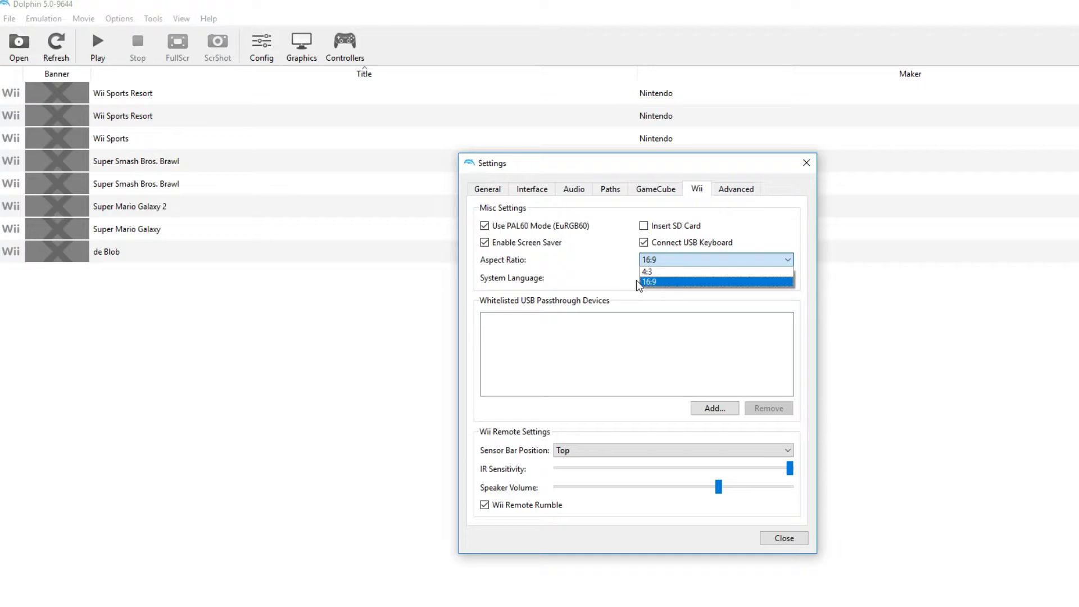
pyautogui.click(655, 280)
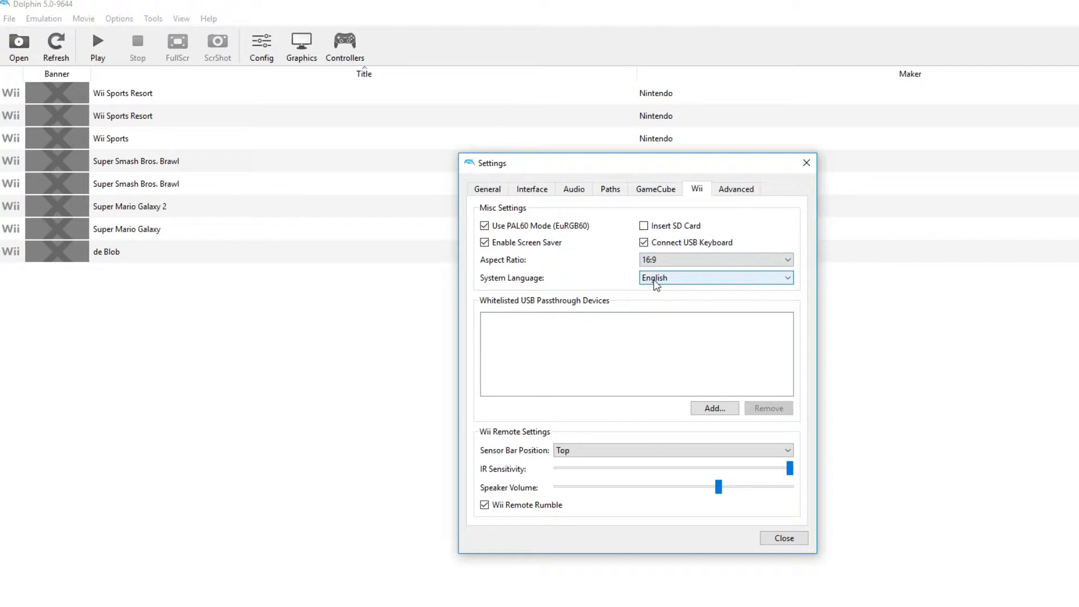
pyautogui.click(703, 280)
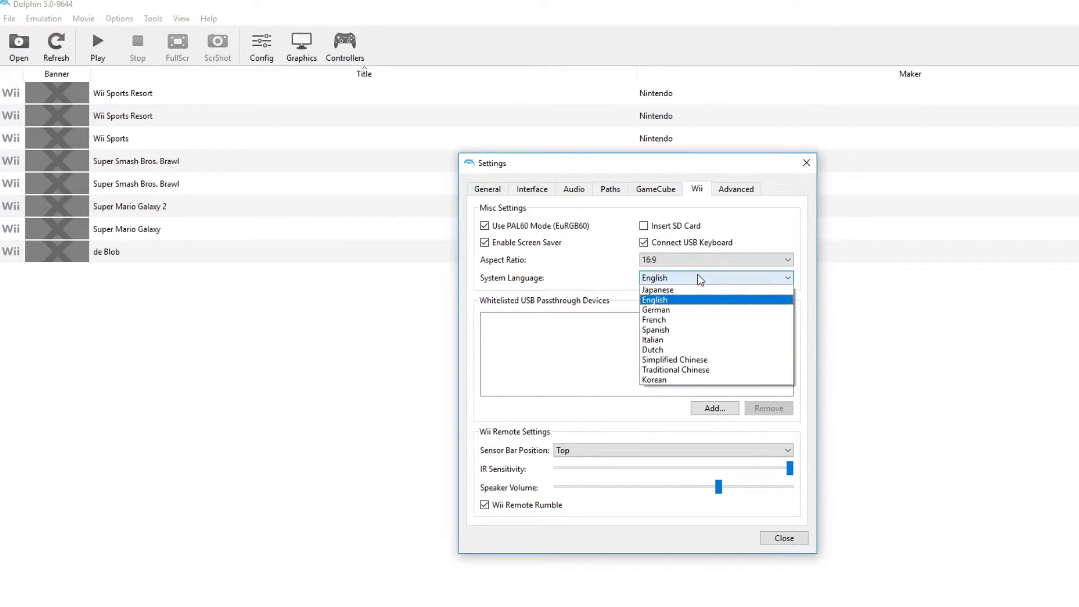
pyautogui.click(699, 280)
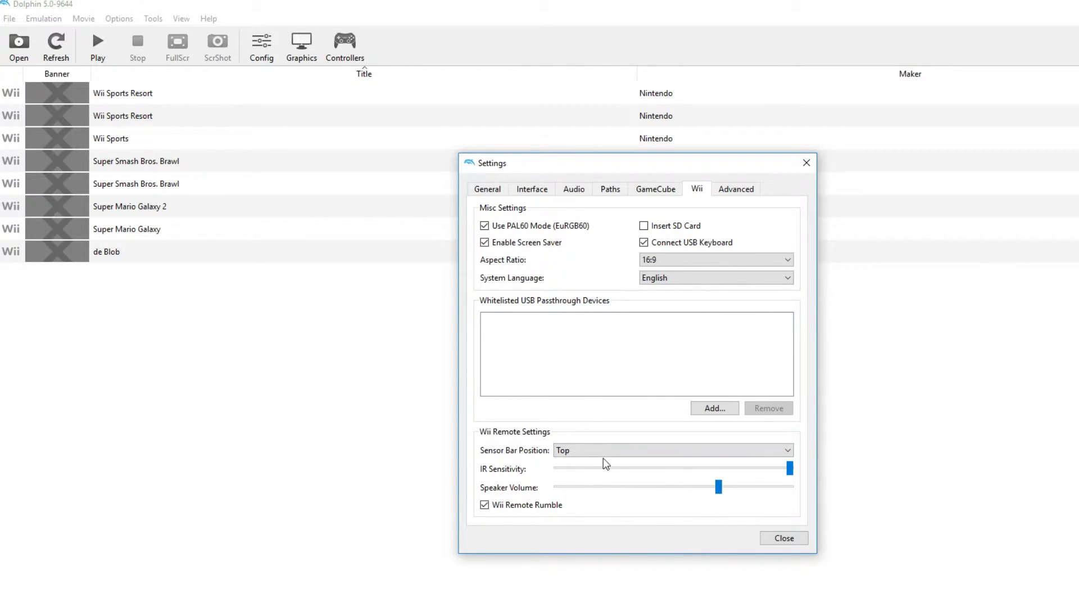
pyautogui.click(752, 190)
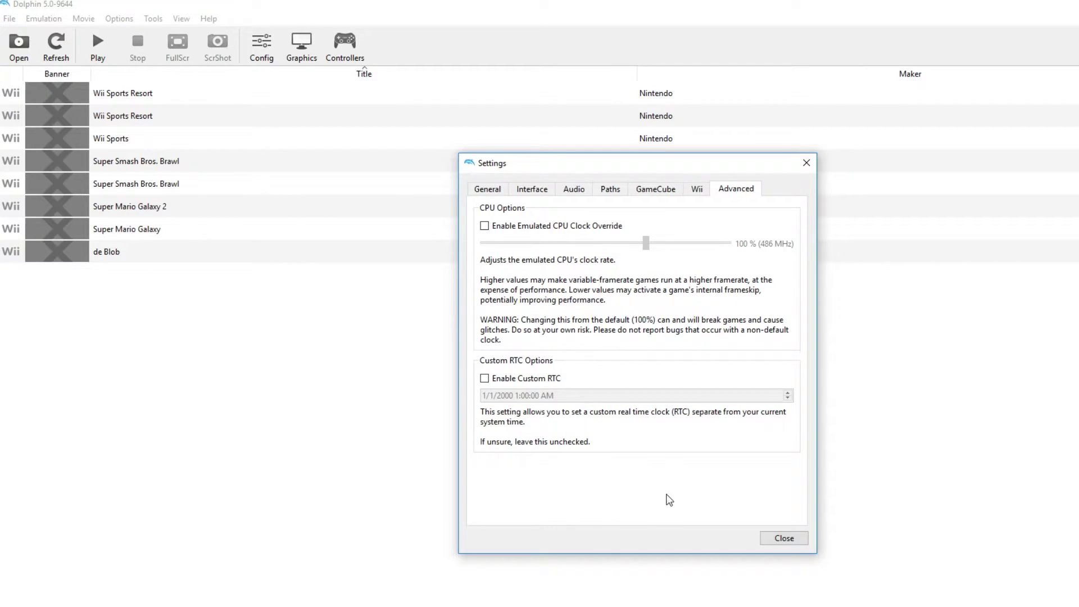
pyautogui.click(809, 158)
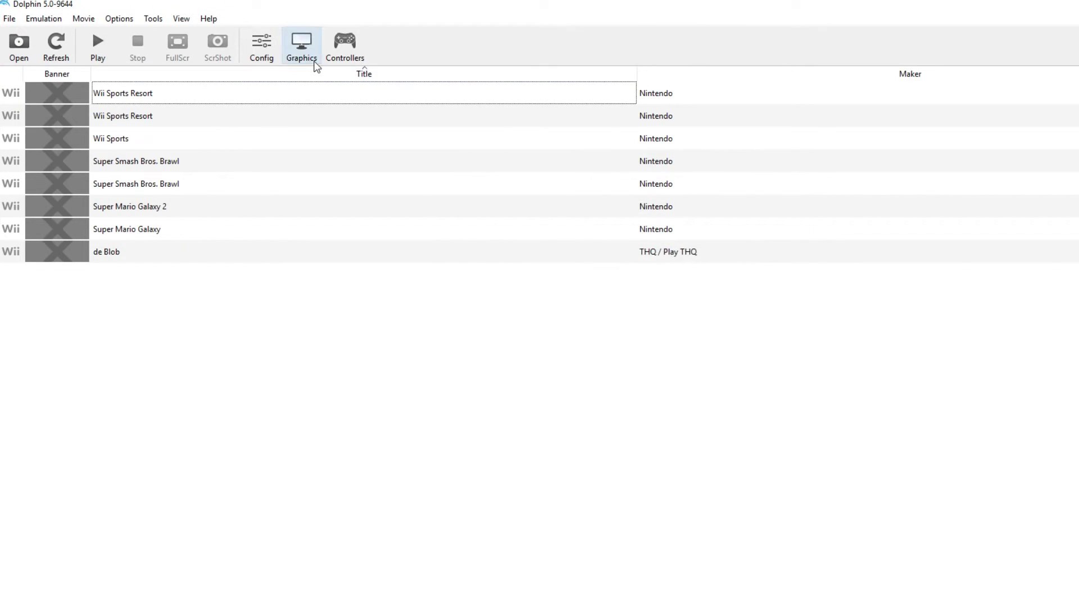
# Open the graphics configuration and check the available backends, keeping Vulkan
pyautogui.click(308, 46)
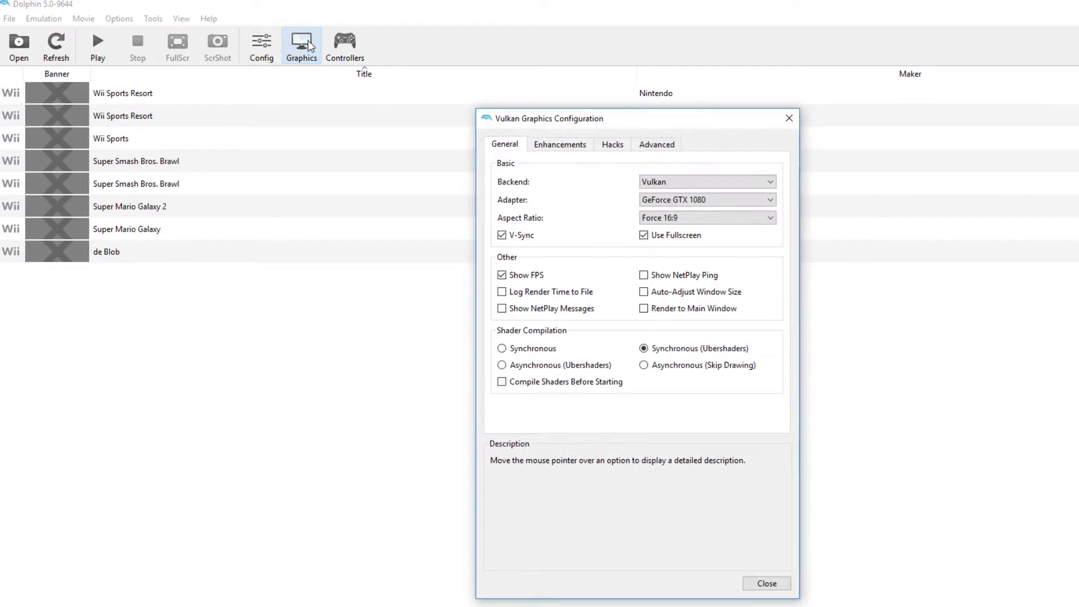
pyautogui.click(714, 183)
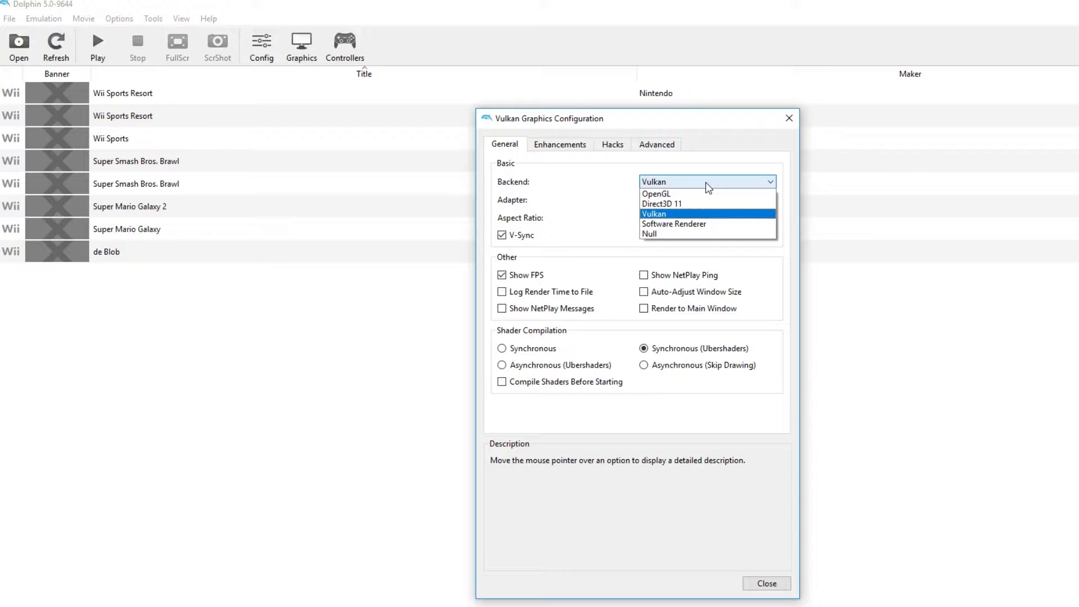
pyautogui.click(691, 180)
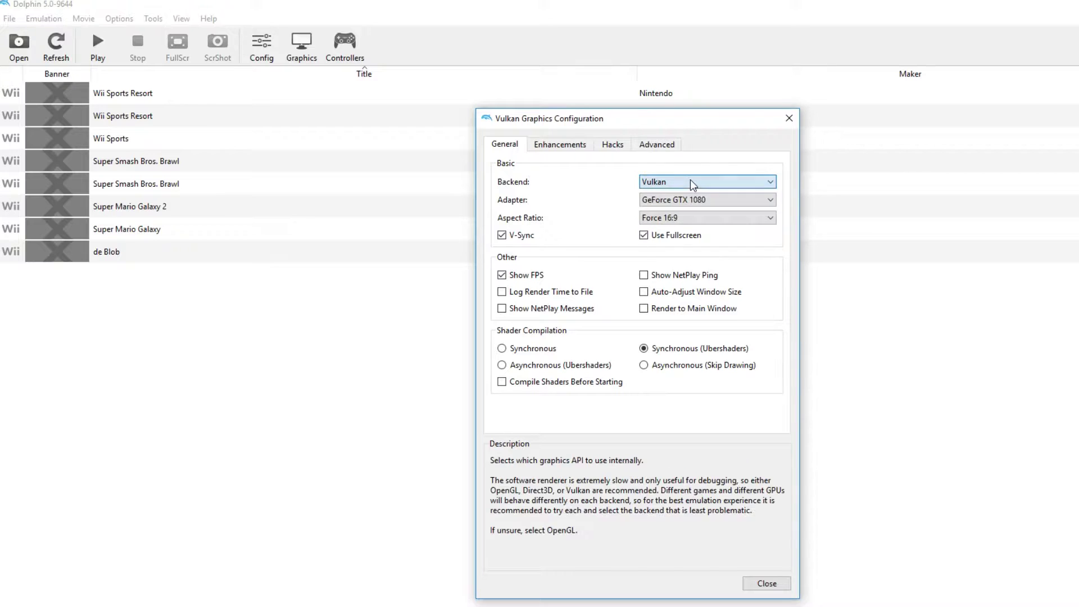
# Review the general graphics options for backend, aspect ratio and shader compilation, keeping Vulkan, Force 16:9 and Synchronous (Ubershaders)
pyautogui.click(660, 181)
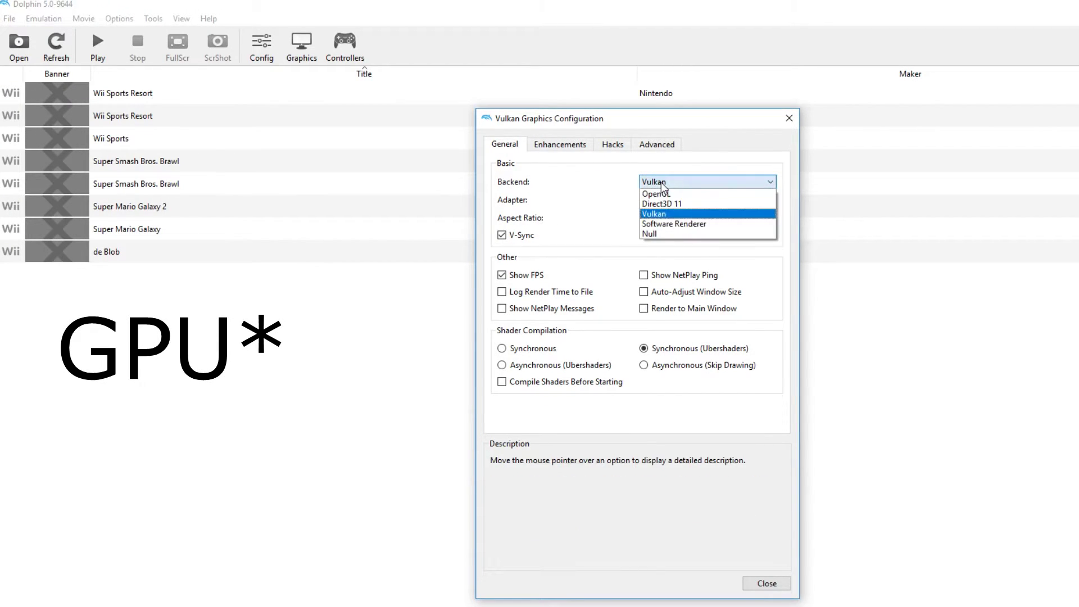
pyautogui.click(668, 213)
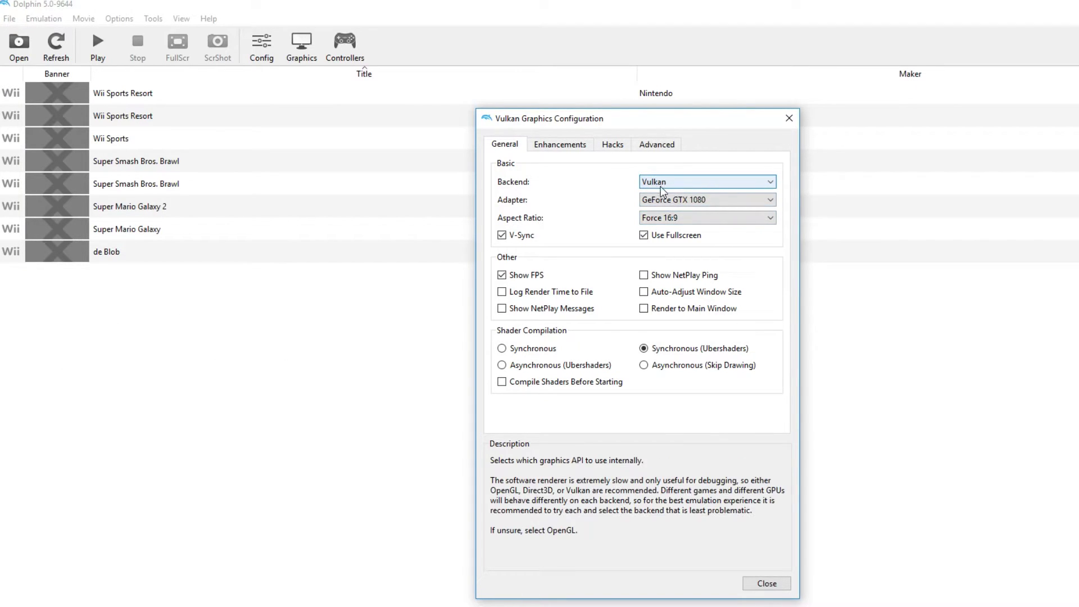
pyautogui.moveTo(706, 200)
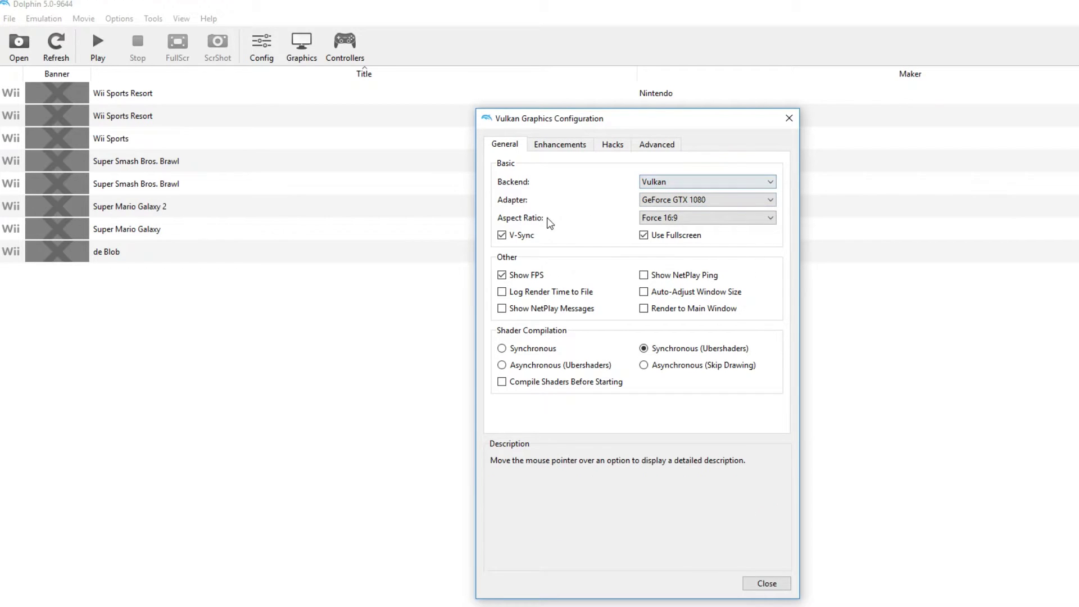
pyautogui.click(684, 217)
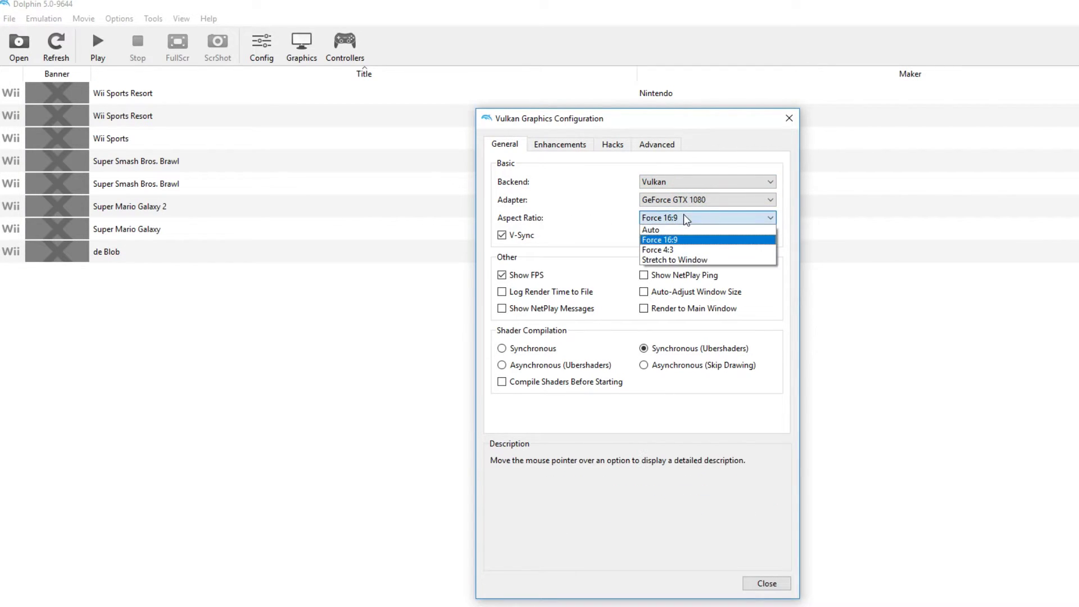
pyautogui.click(684, 217)
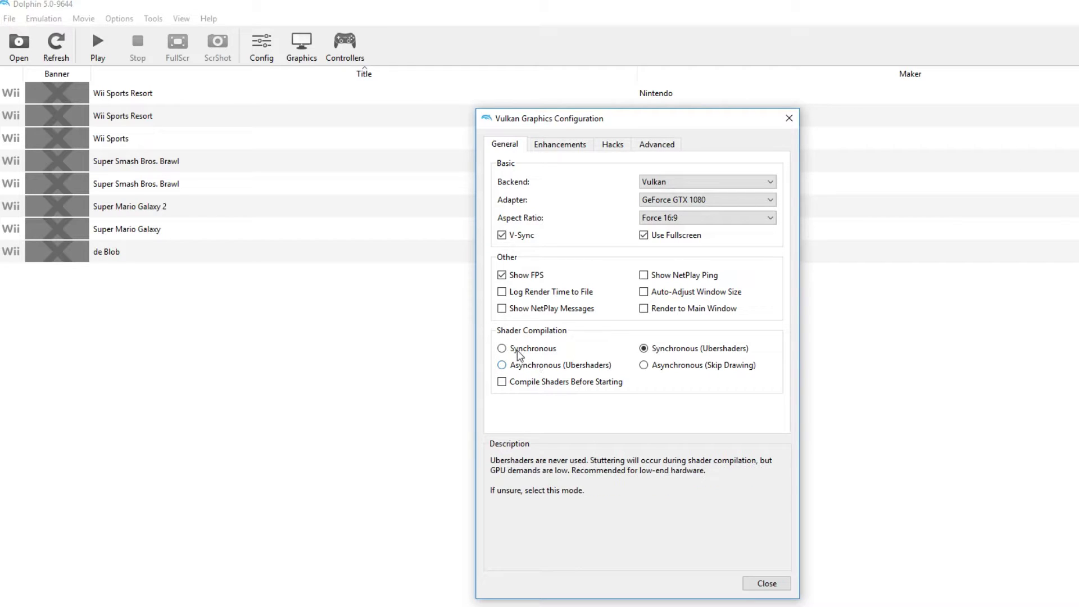
pyautogui.click(516, 348)
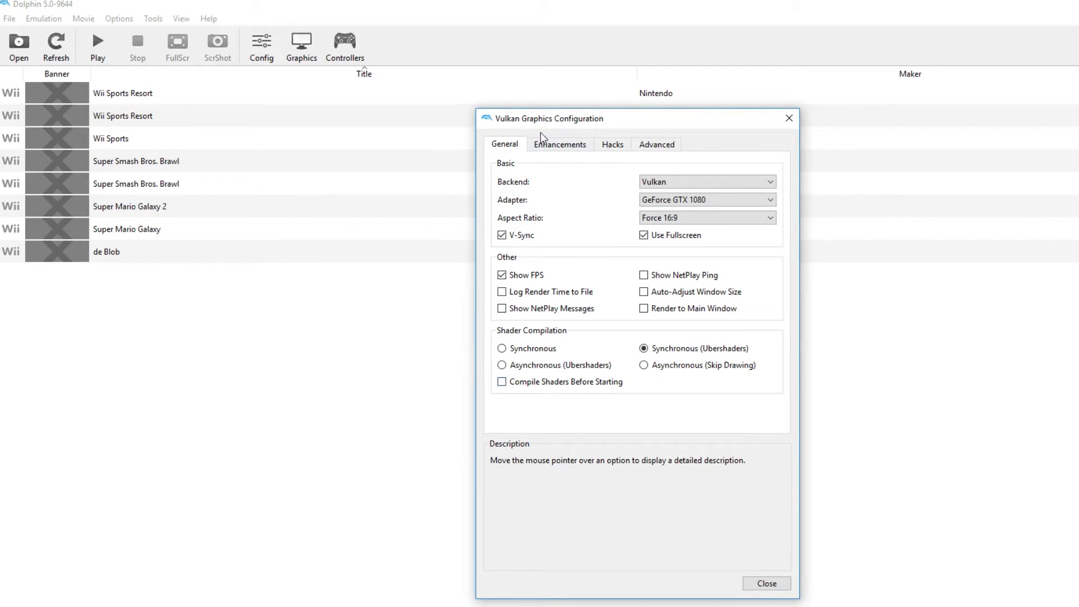
# Check the enhancement choices, keeping internal resolution at 3x Native (1920x1584) for 1080p, anti-aliasing at 4x MSAA and anisotropic filtering at 16x
pyautogui.click(560, 145)
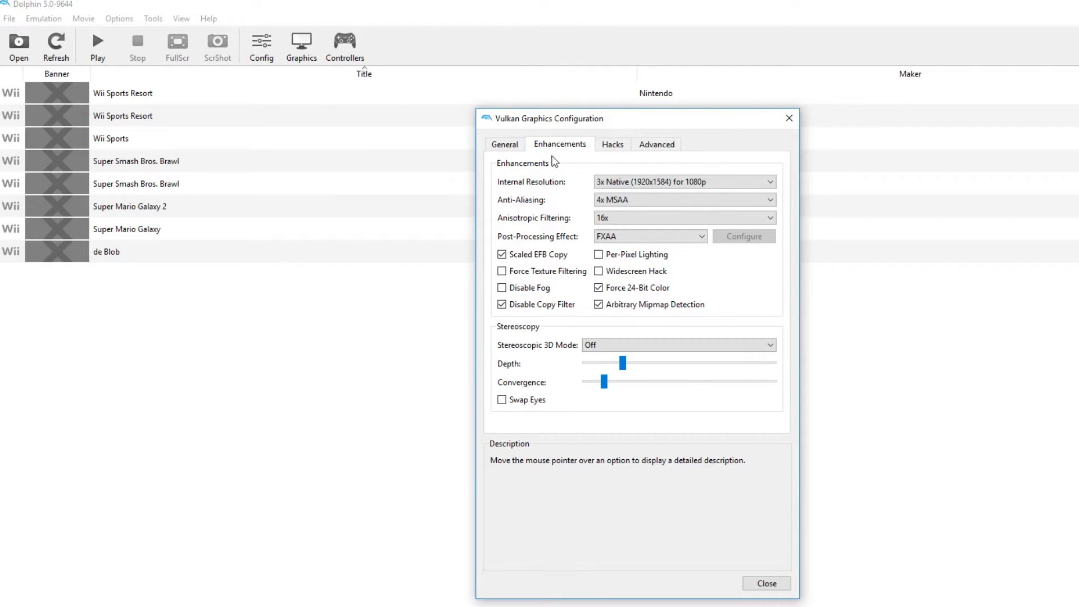
pyautogui.click(671, 183)
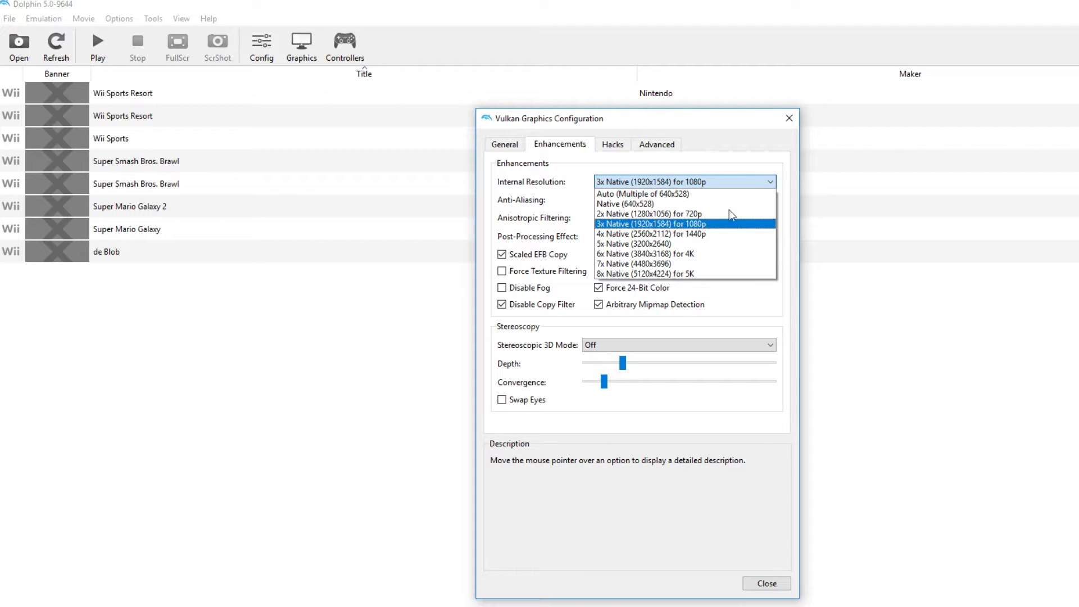
pyautogui.click(708, 181)
pyautogui.click(639, 204)
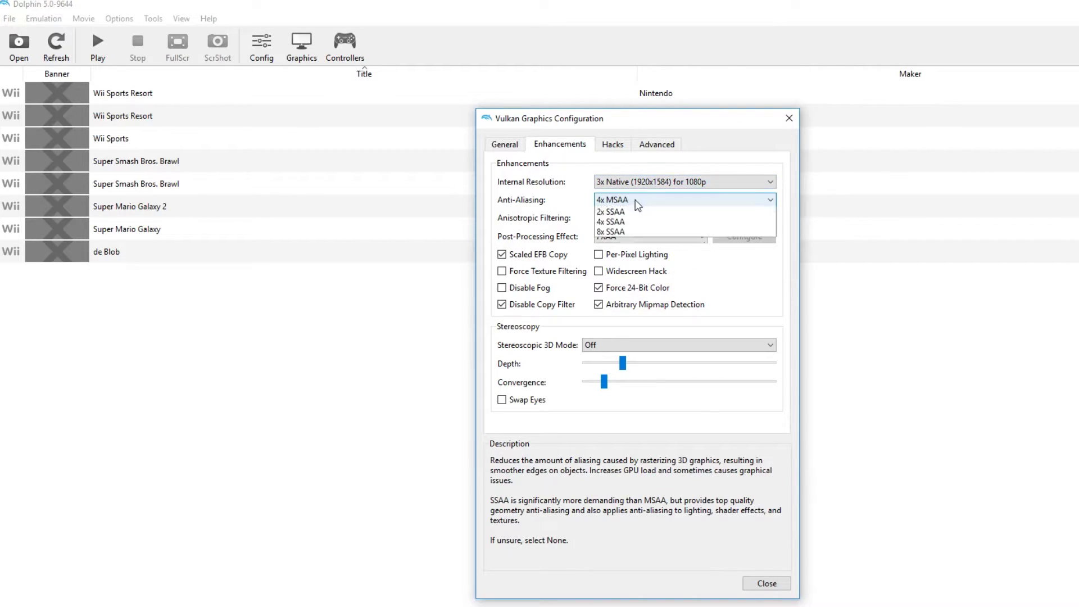
pyautogui.click(634, 204)
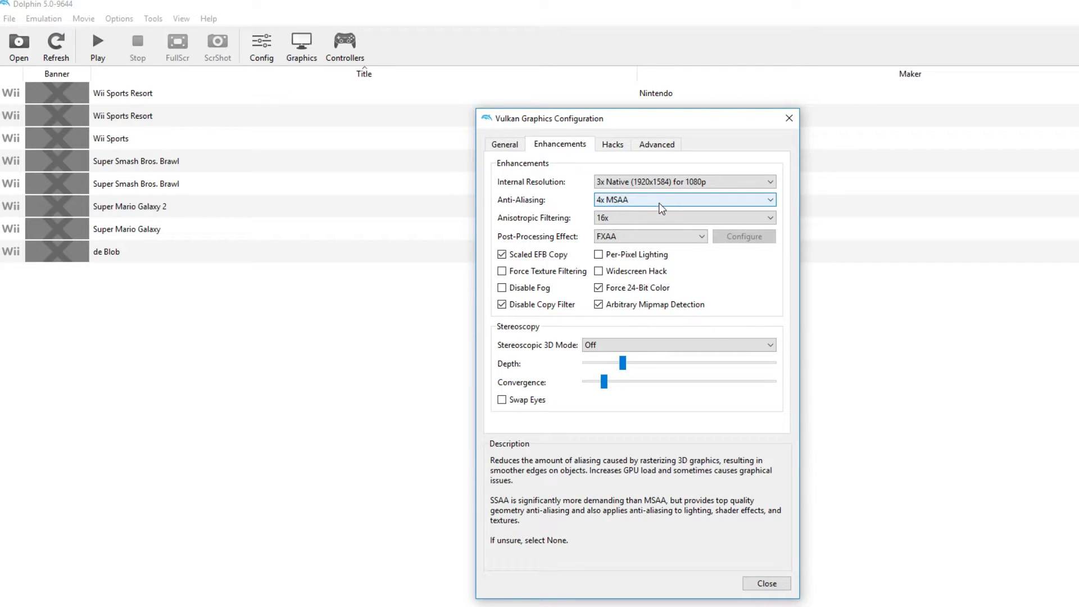
pyautogui.click(623, 219)
pyautogui.click(620, 223)
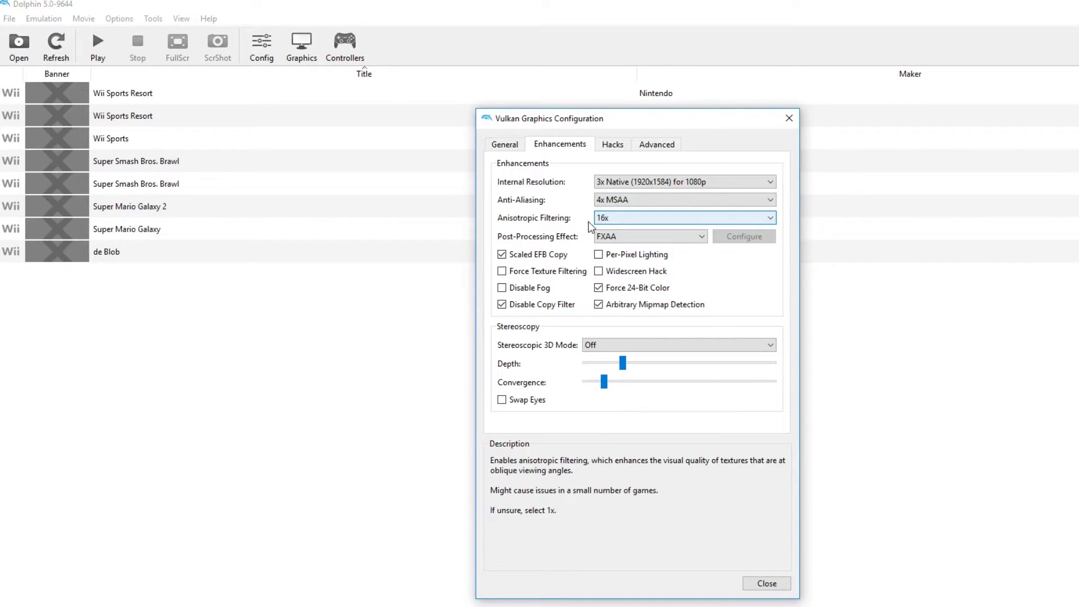
# Check the post-processing effects and stereoscopic 3D modes, keeping FXAA and leaving stereoscopy off
pyautogui.click(630, 237)
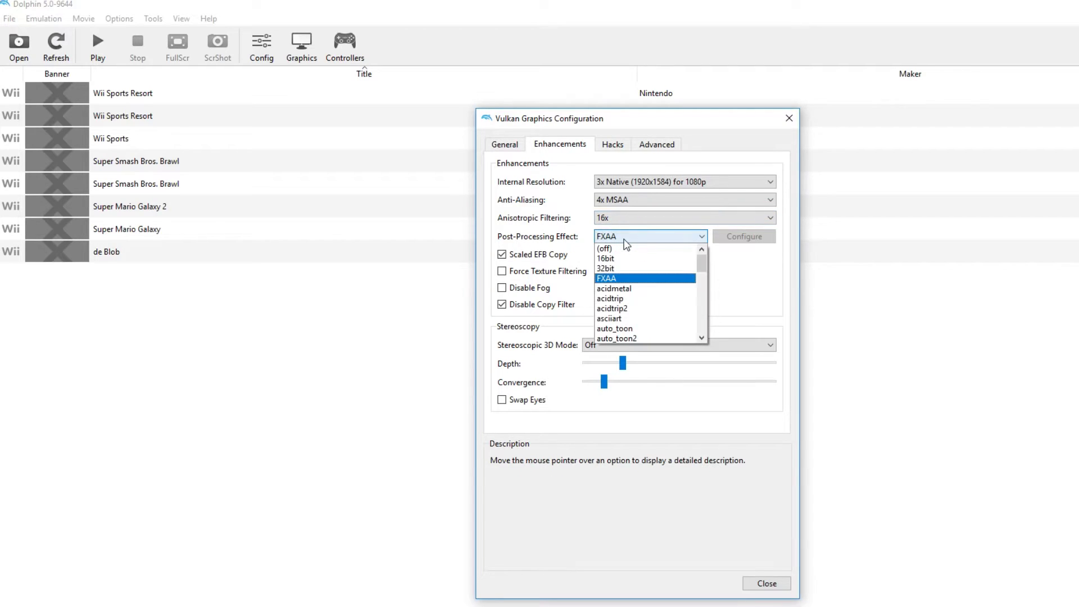
pyautogui.click(618, 279)
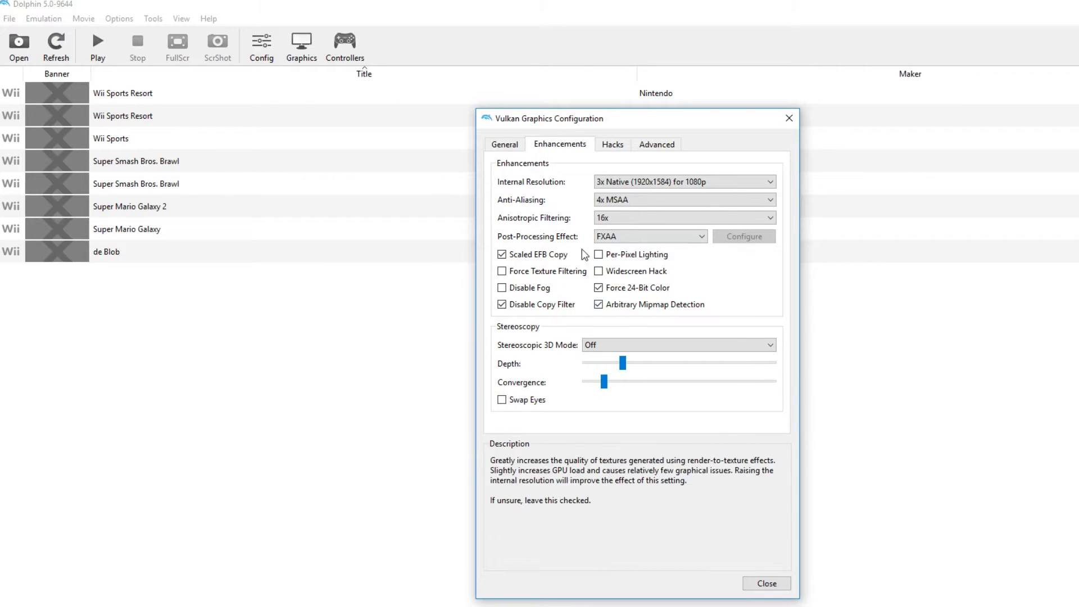
pyautogui.click(618, 342)
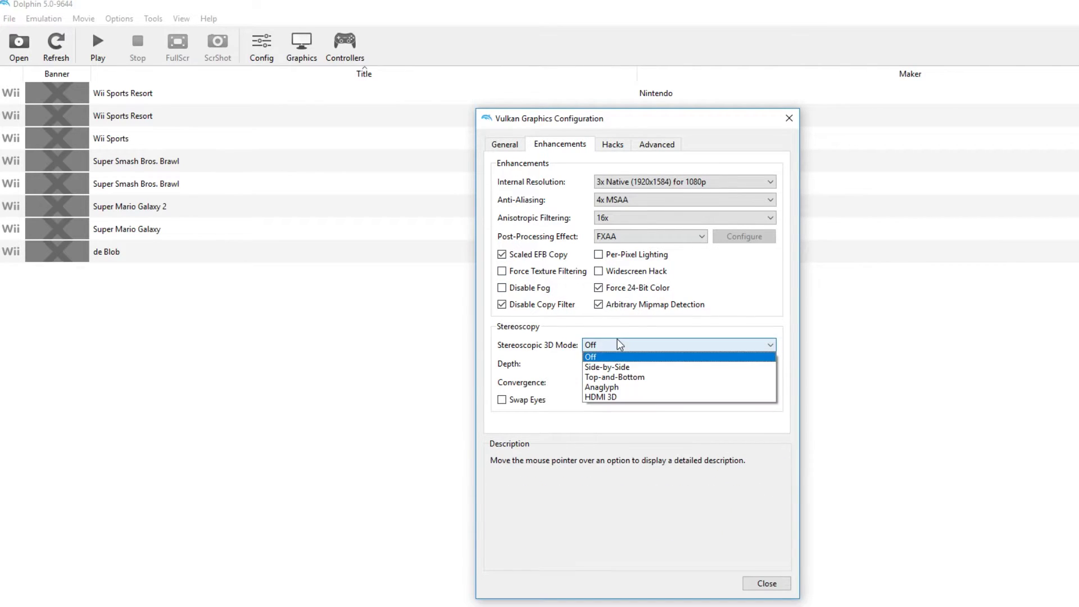
pyautogui.click(617, 341)
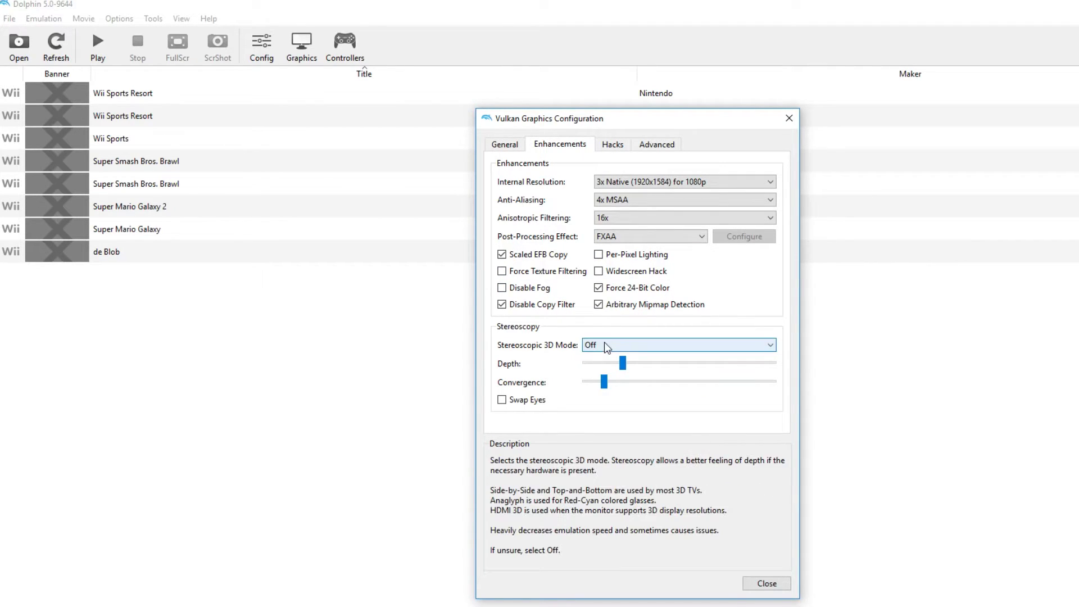
# Review the graphics hacks, including GPU Texture Decoding, and the advanced graphics options, and close the graphics configuration
pyautogui.click(618, 147)
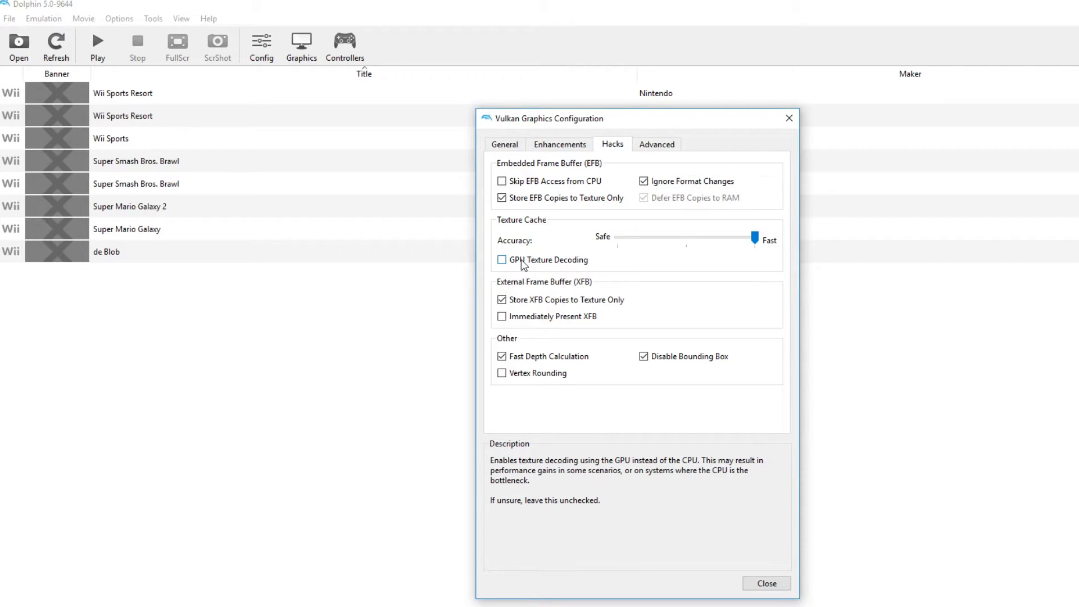
pyautogui.moveTo(521, 259)
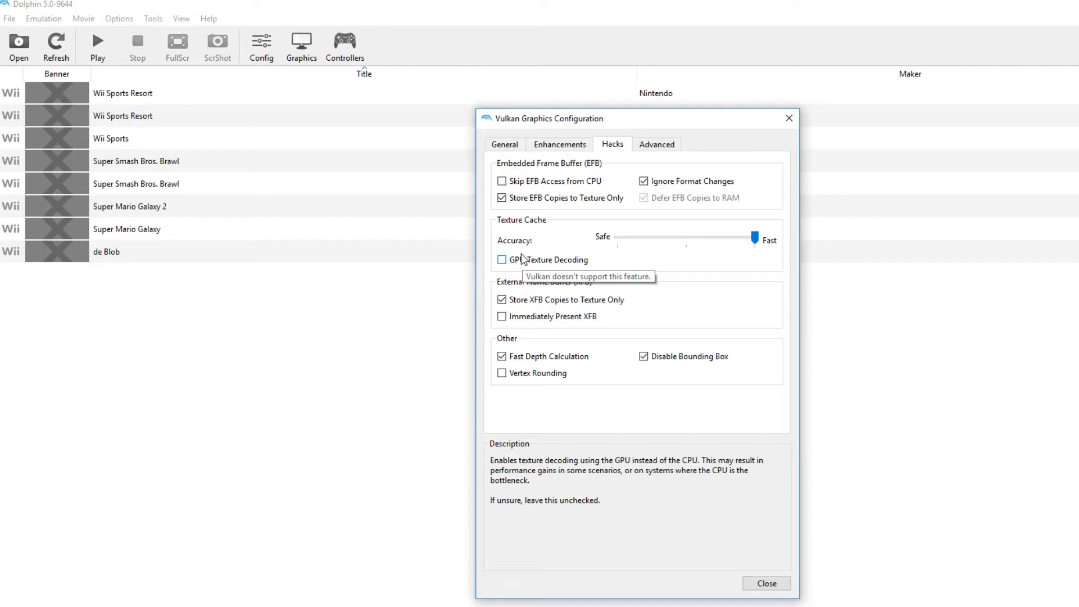
pyautogui.click(665, 148)
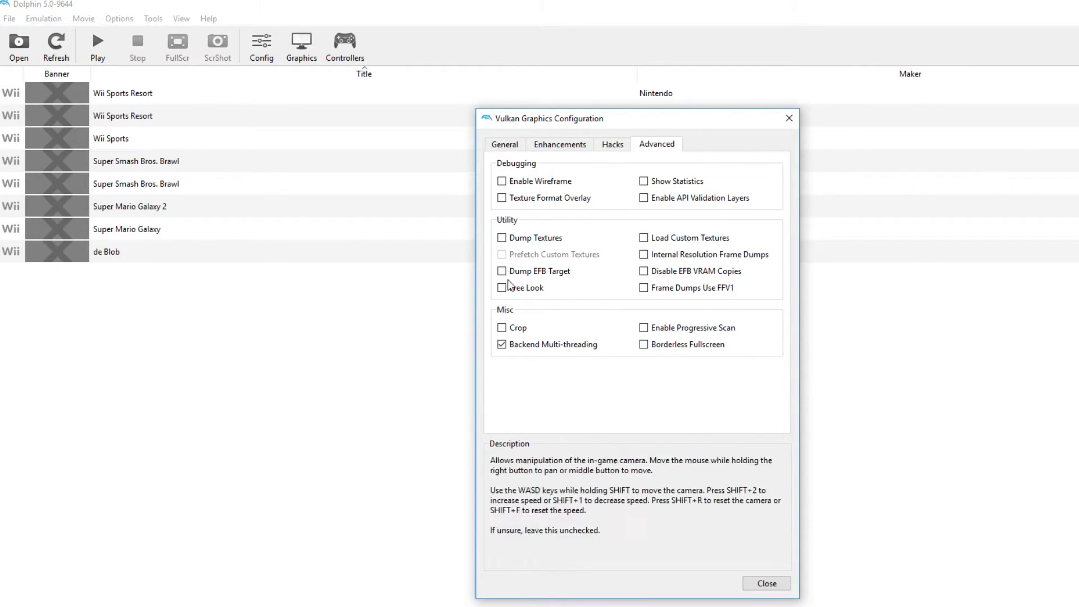
pyautogui.click(789, 119)
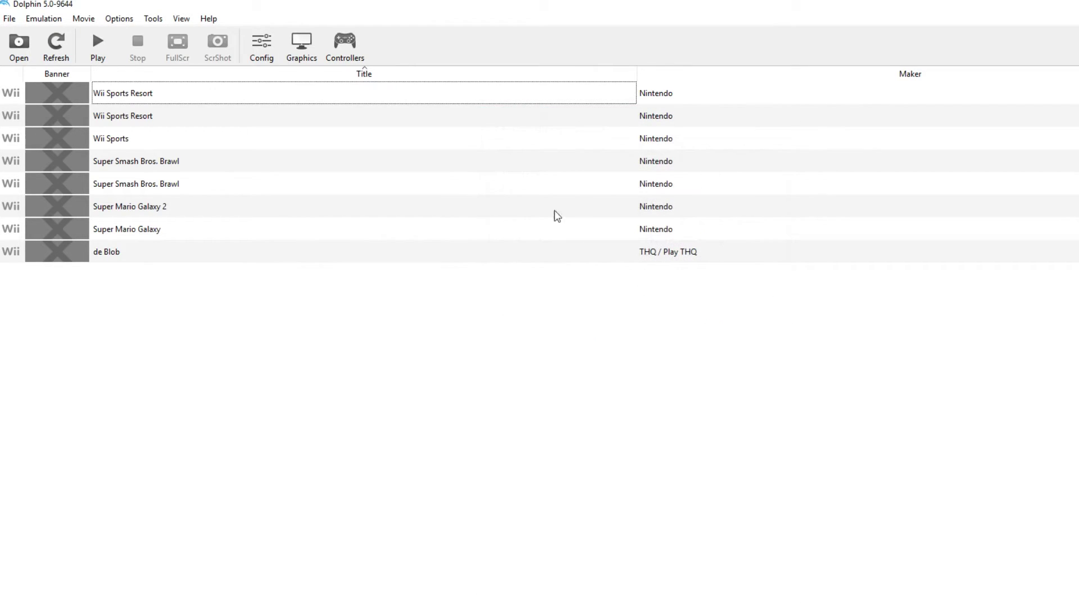
# Set GameCube controller port 1 to Standard Controller in the controller settings and open its configuration
pyautogui.click(344, 47)
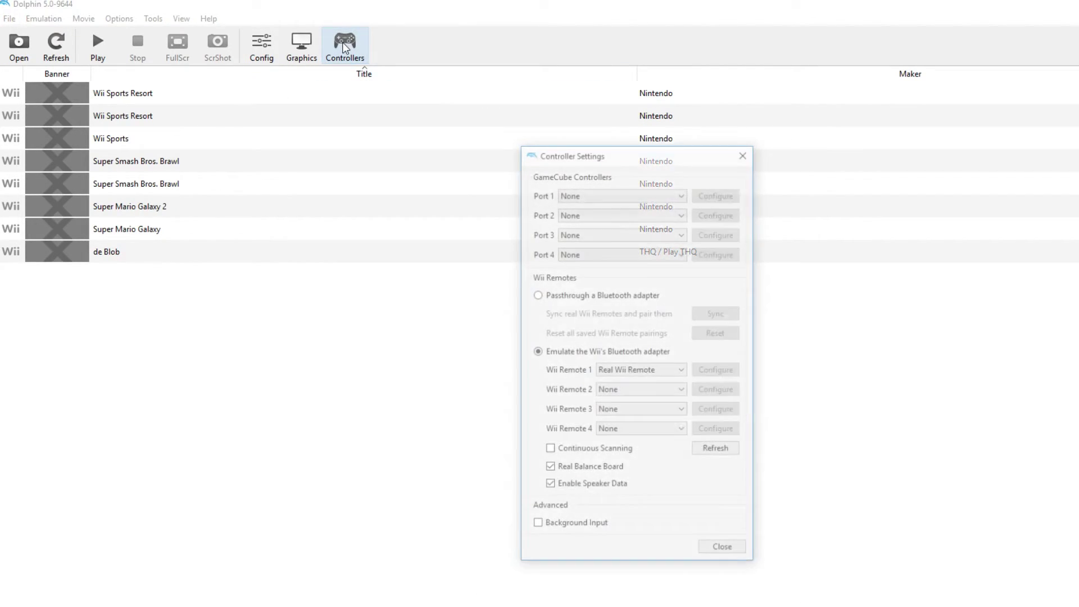
pyautogui.click(600, 193)
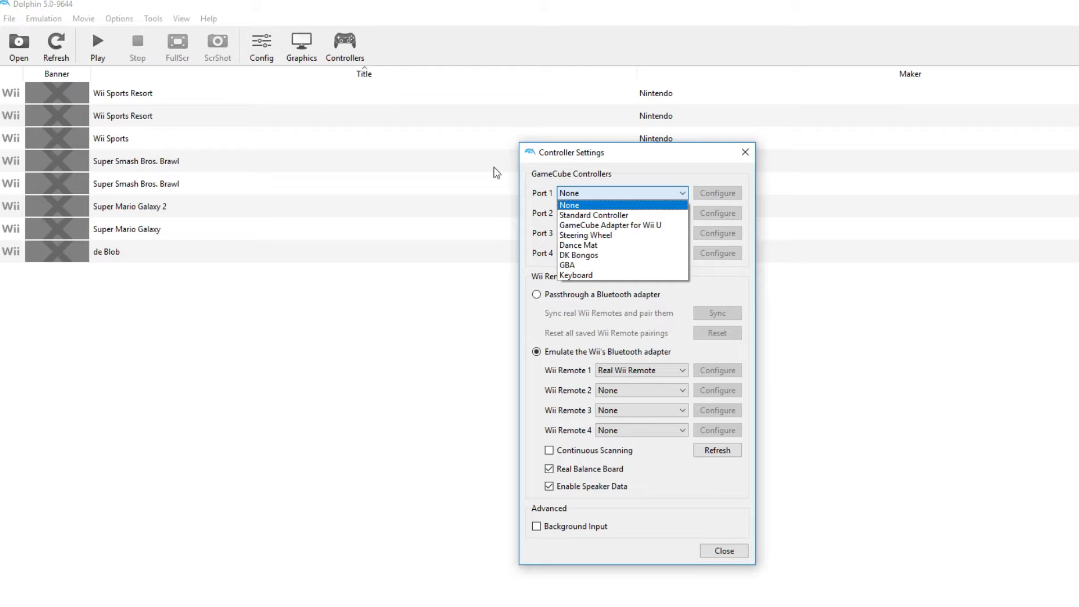
pyautogui.click(605, 214)
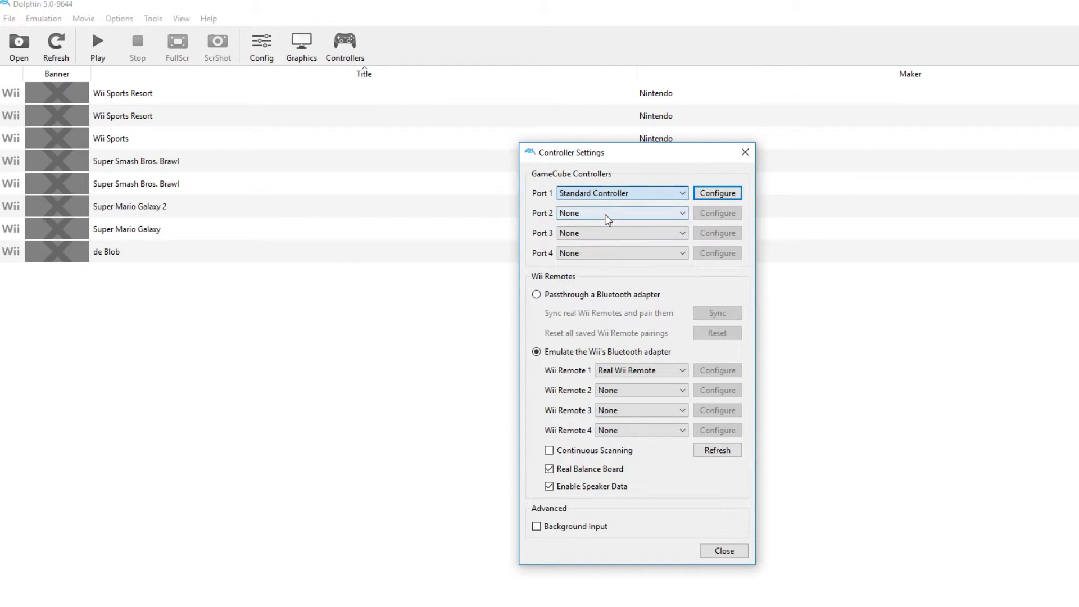
pyautogui.click(722, 193)
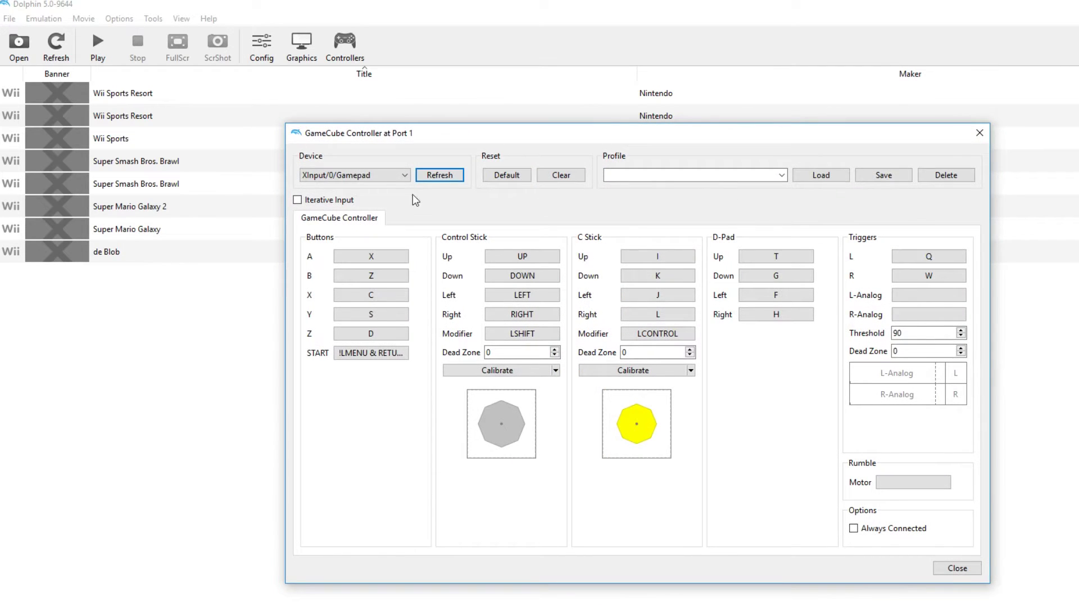
# Keep XInput/0/Gamepad as the GameCube controller's device, map its A button to X, and close the mapping window
pyautogui.click(394, 177)
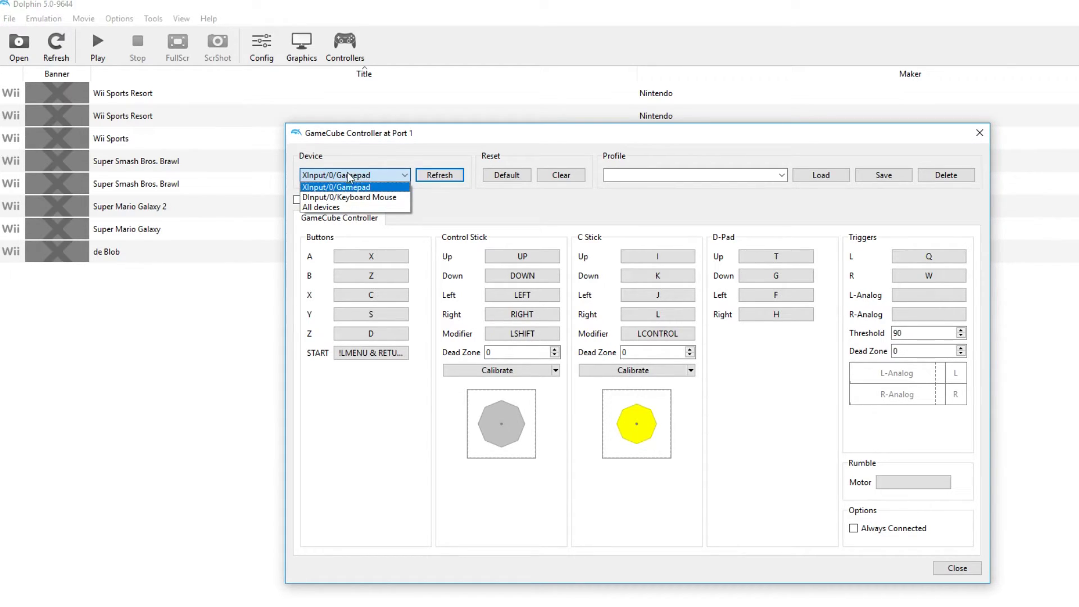
pyautogui.click(329, 175)
pyautogui.click(369, 255)
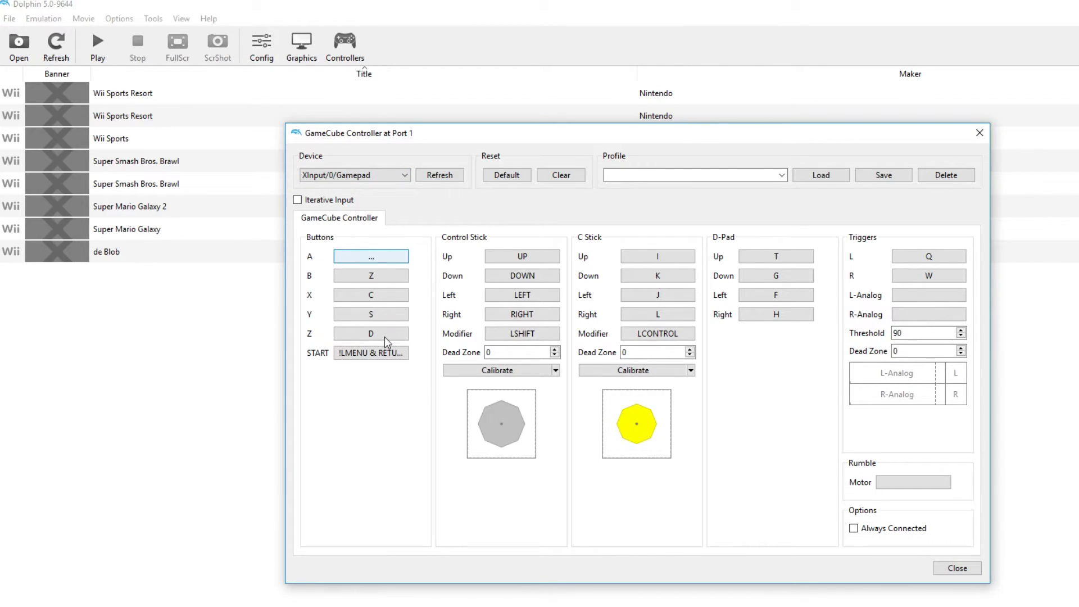
pyautogui.press('x')
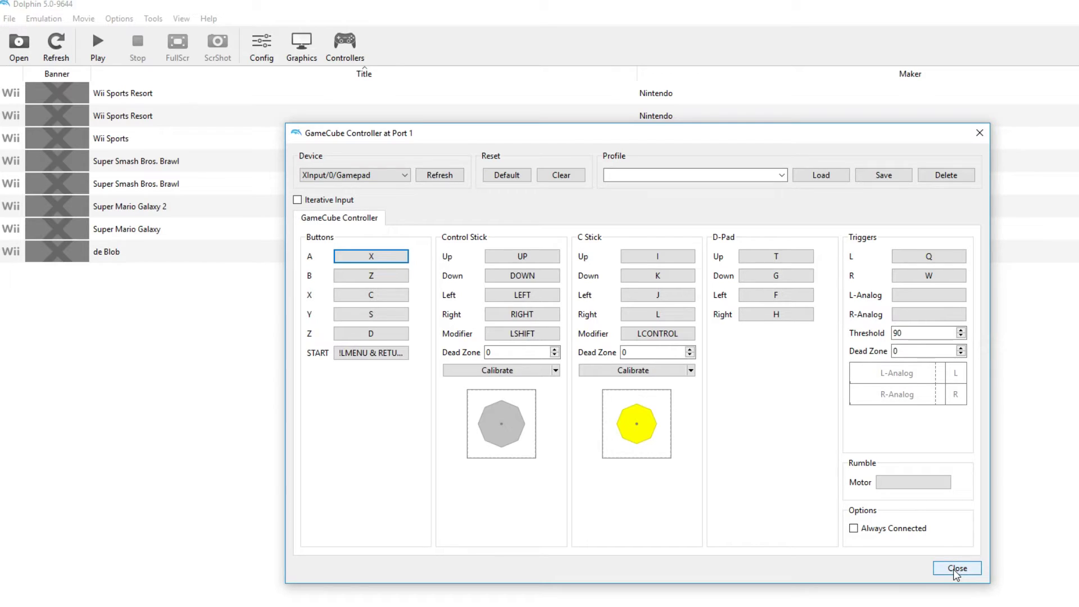
pyautogui.click(953, 568)
# Set GameCube controller port 1 to None and keep Wii Remote 1 as Real Wii Remote
pyautogui.click(648, 193)
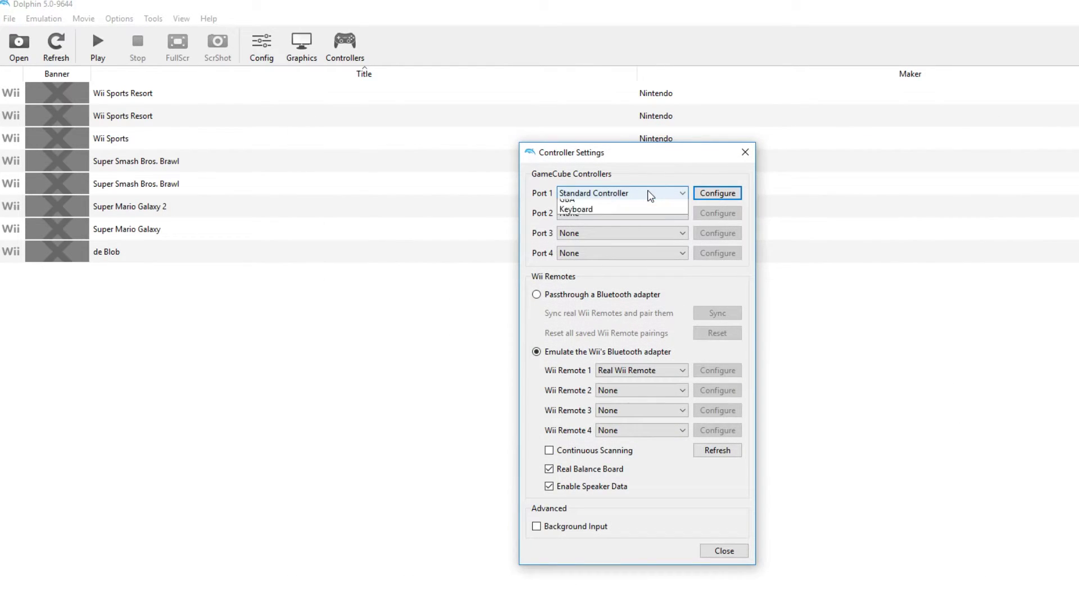
pyautogui.click(618, 206)
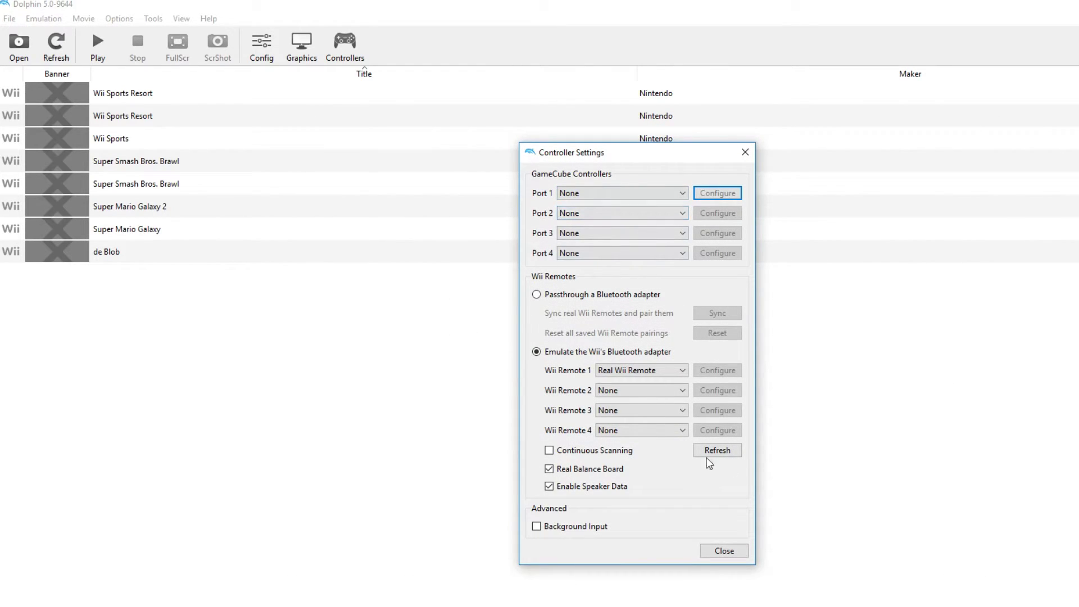
pyautogui.click(618, 370)
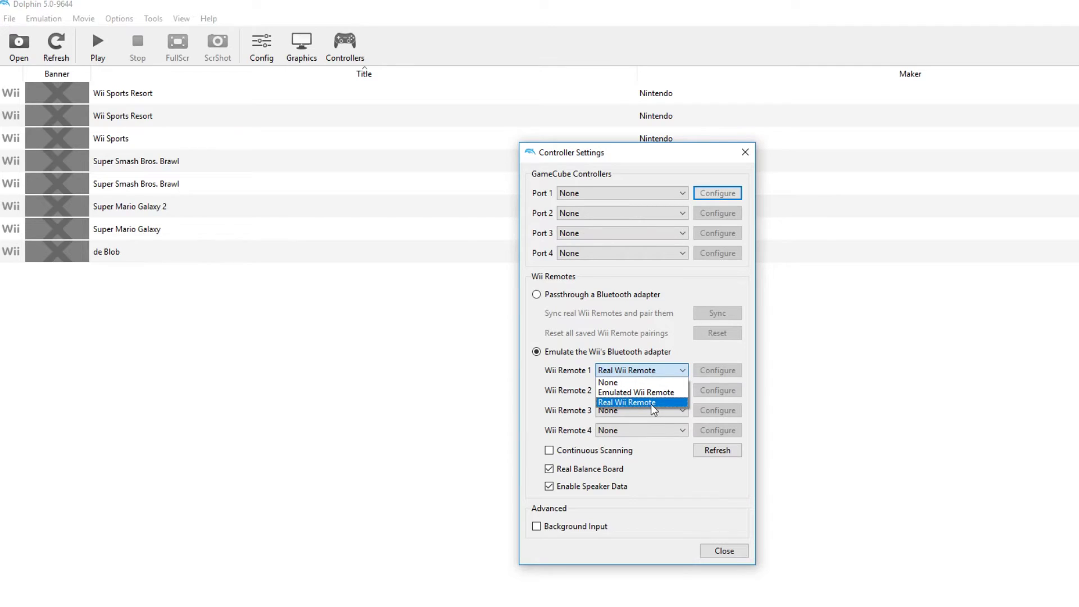
pyautogui.click(648, 403)
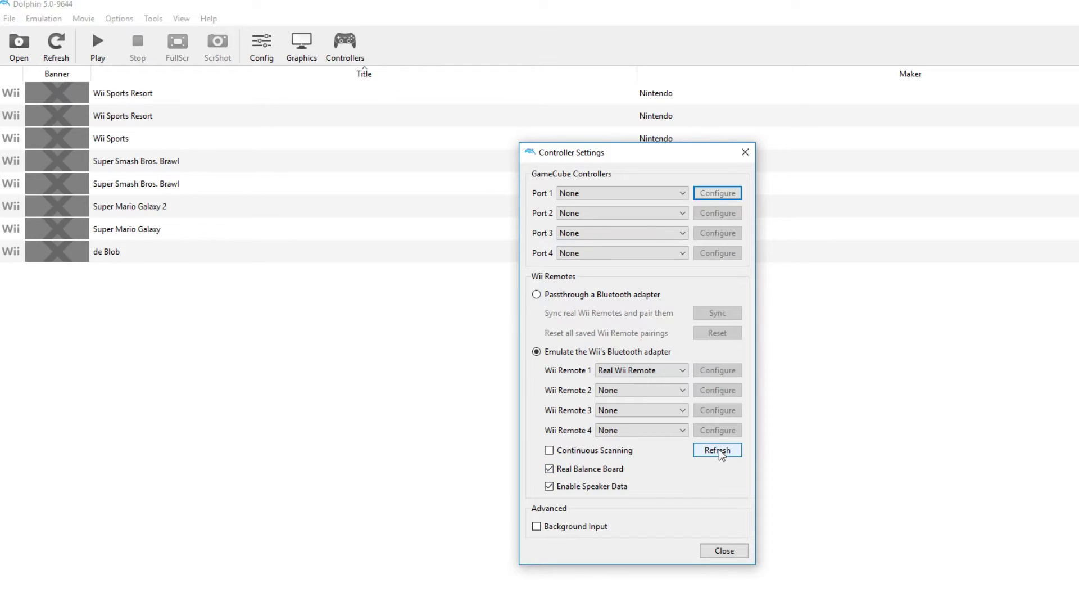
# Set Wii Remote 1 to Emulated Wii Remote, review its button mappings and motion and IR controls, and close its configuration
pyautogui.click(631, 370)
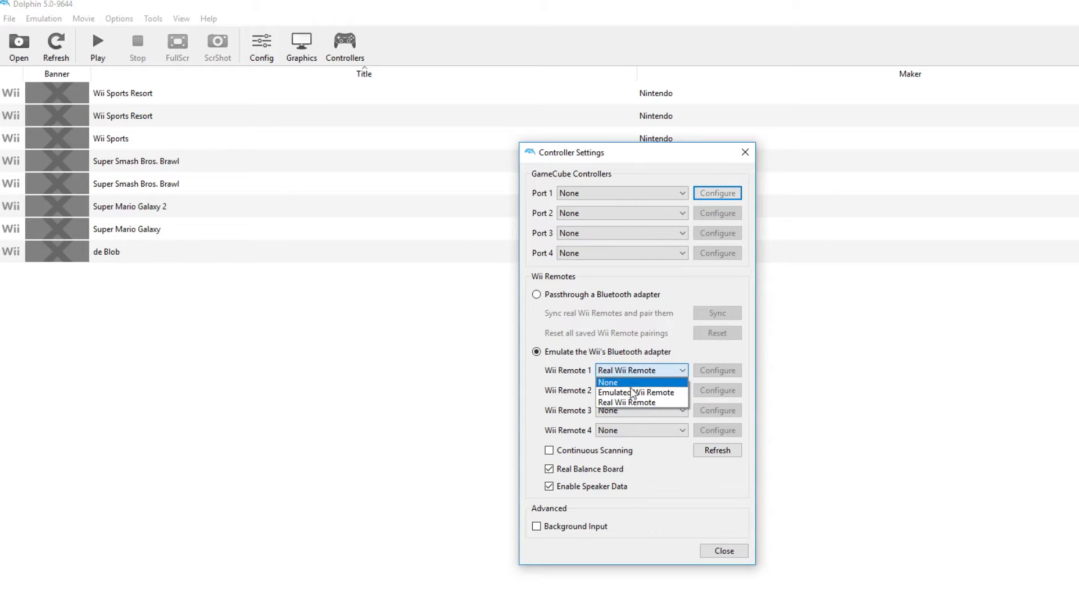
pyautogui.click(631, 392)
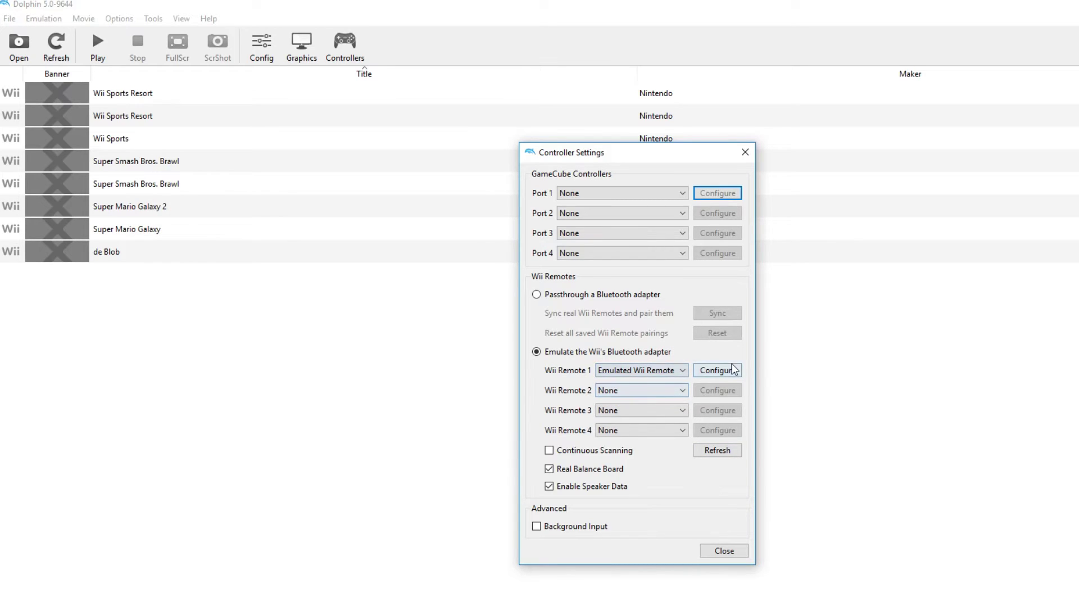
pyautogui.click(730, 372)
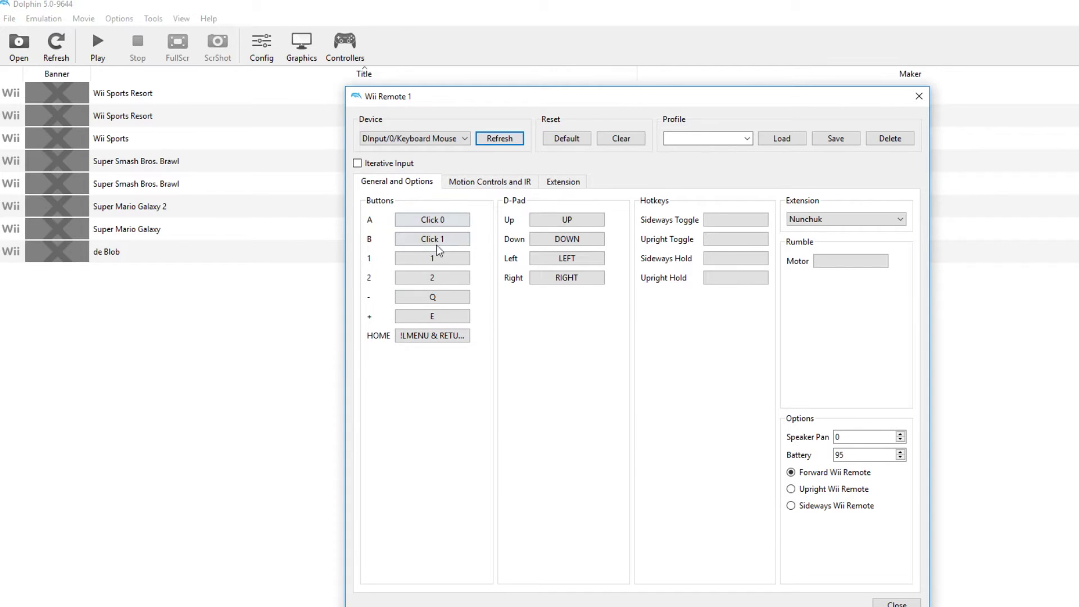
pyautogui.click(526, 181)
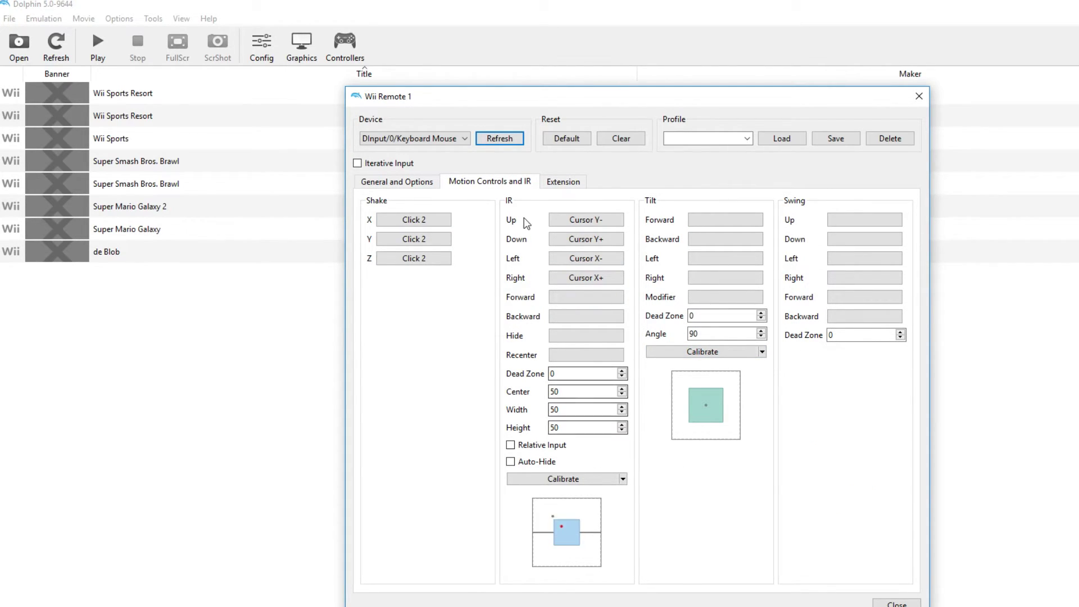
pyautogui.click(888, 602)
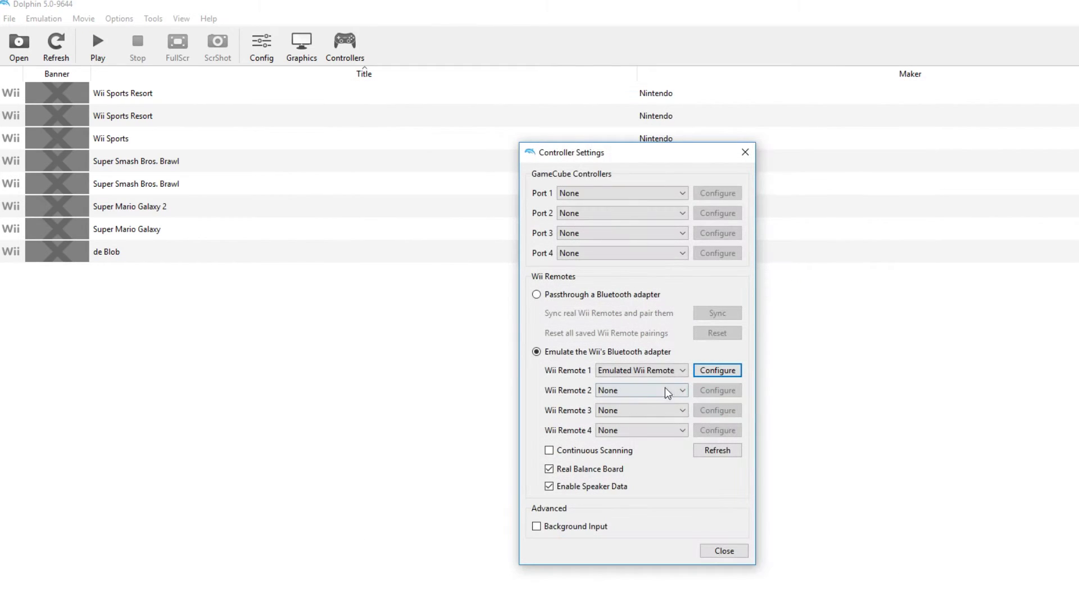
# Set Wii Remote 1 to Real Wii Remote, enable Continuous Scanning with speaker data disabled, and close the controller settings
pyautogui.click(663, 371)
pyautogui.click(629, 401)
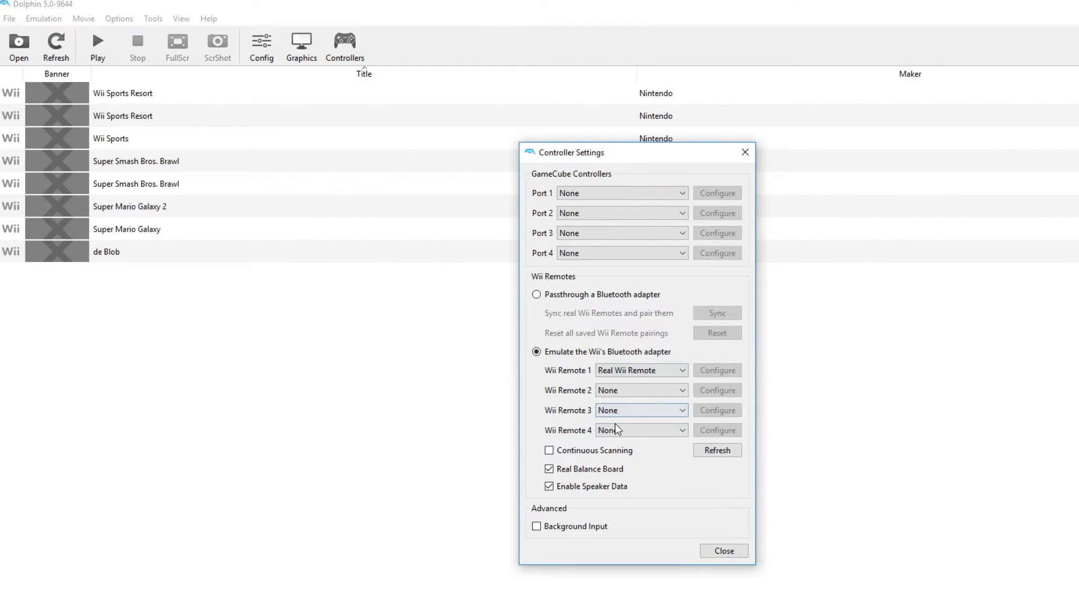
pyautogui.click(596, 451)
pyautogui.click(721, 551)
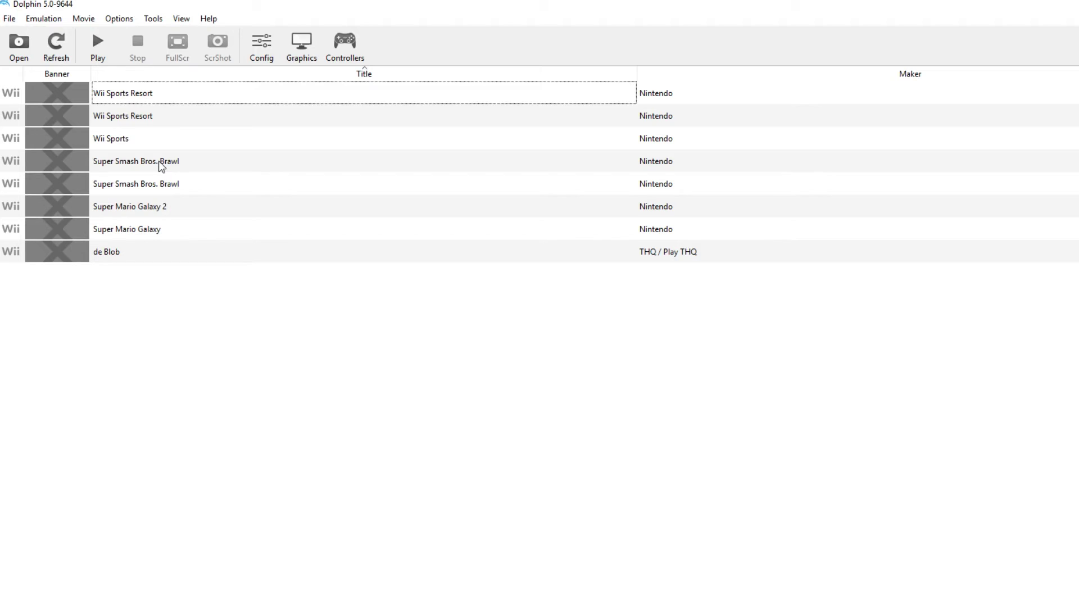
# Reopen the controller settings
pyautogui.click(335, 53)
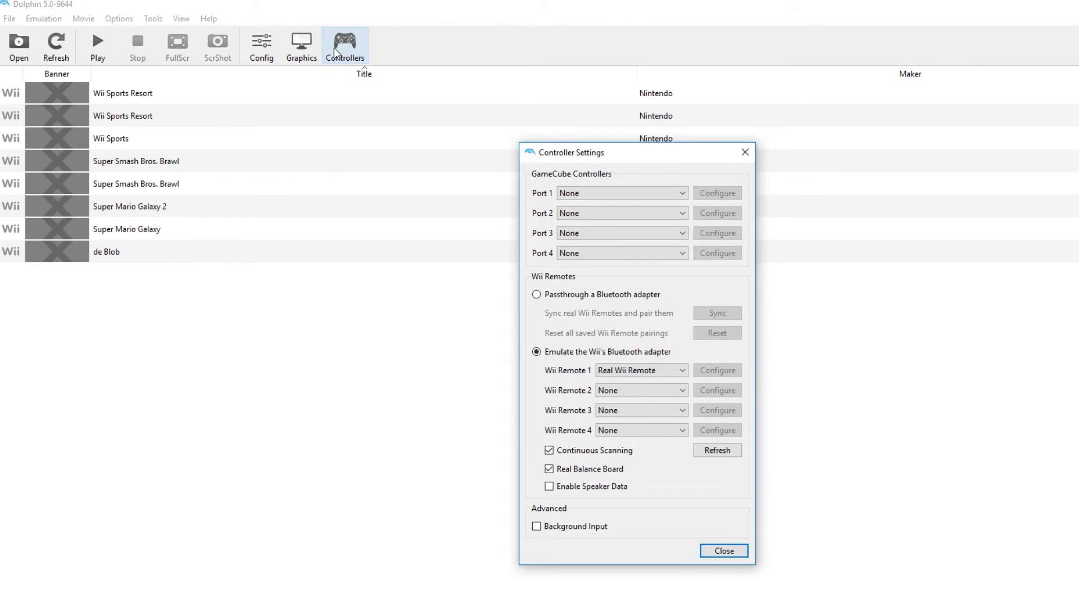